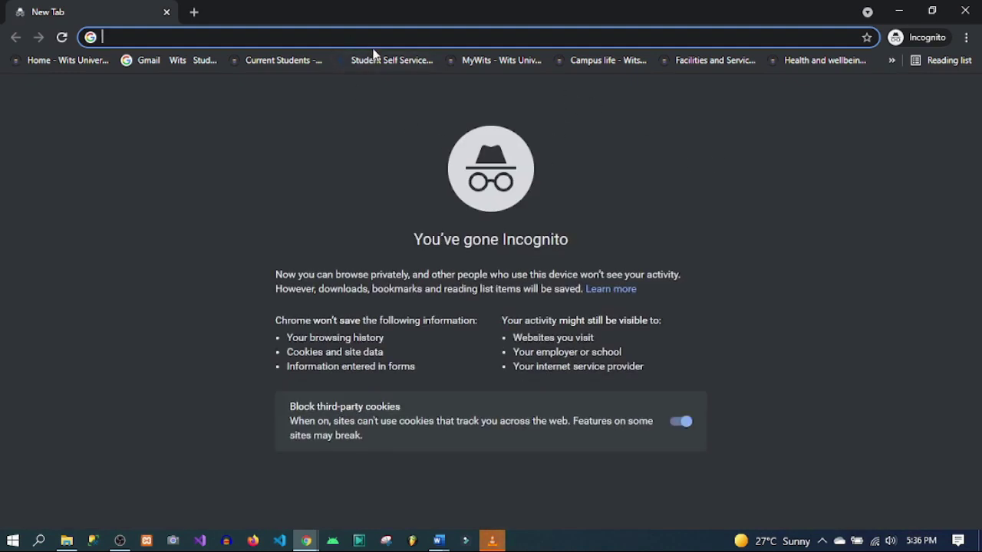
Step: Search the web for vsdc and open the VSDC homepage at videosoftdev.com
text(vsdc)
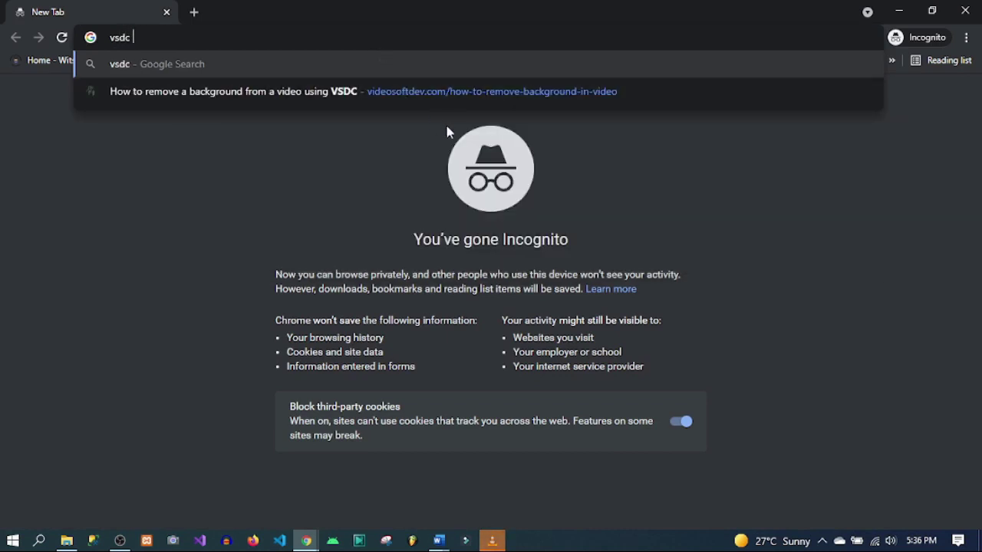
key(Return)
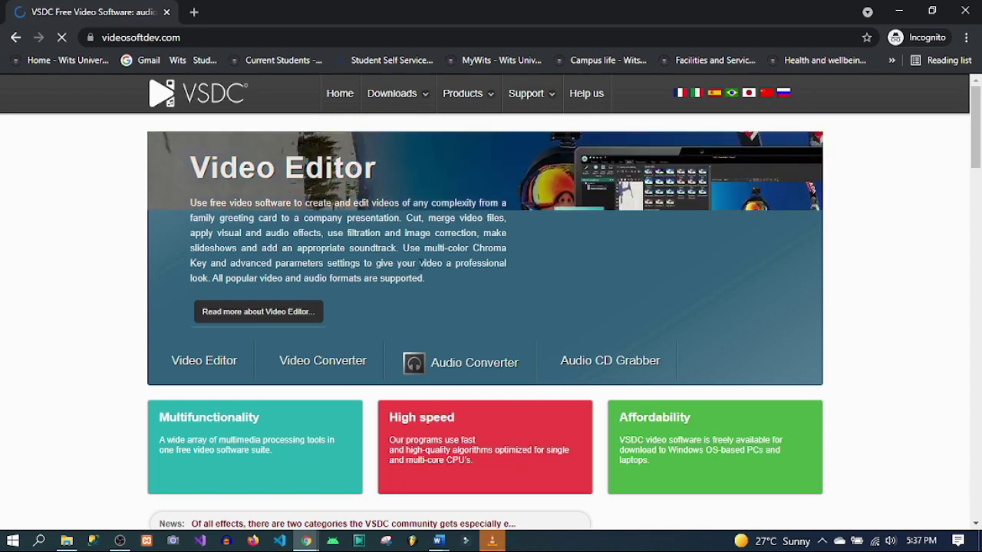
Step: Look through the VSDC homepage for its features, product descriptions and reviews
scroll(379, 257, down, 4)
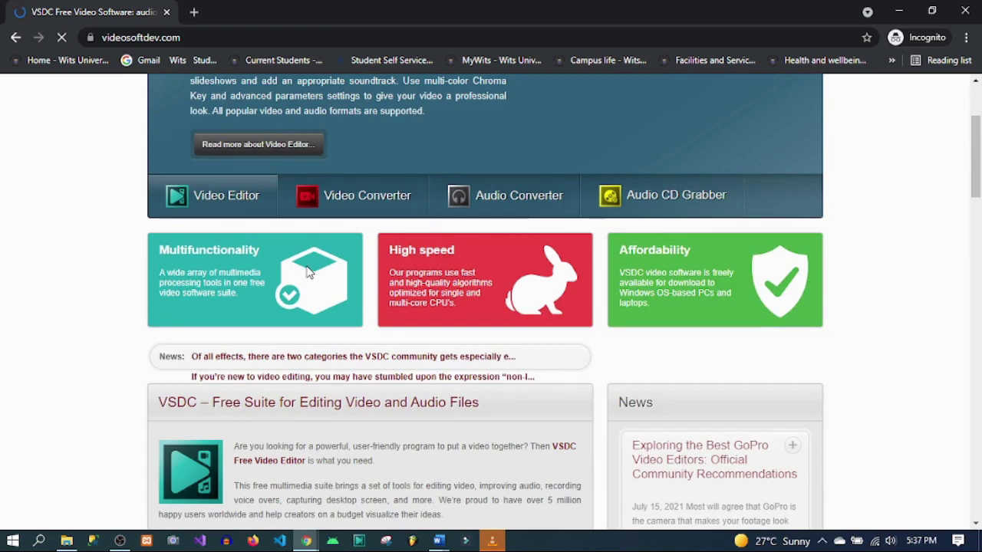
scroll(308, 273, up, 2)
mouse_move(389, 96)
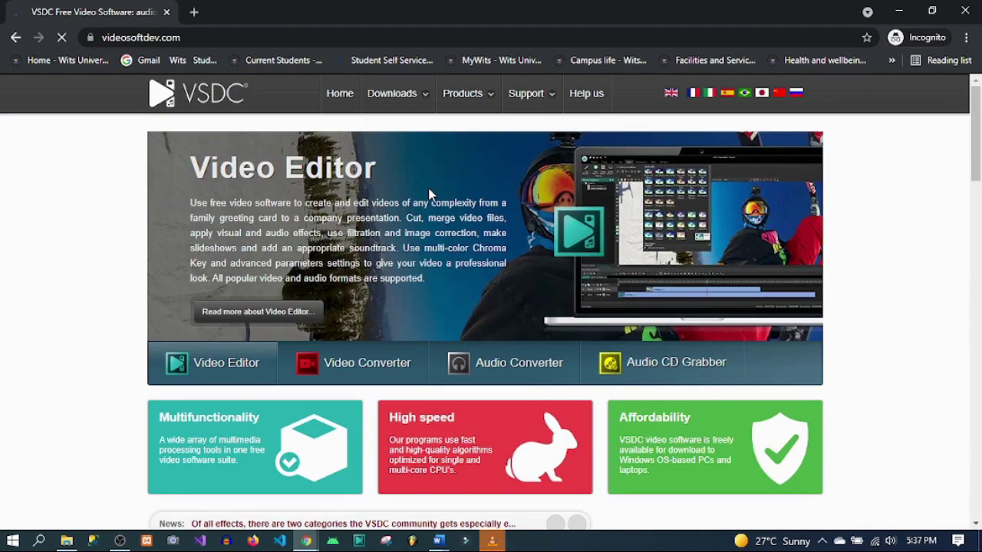
scroll(459, 272, down, 6)
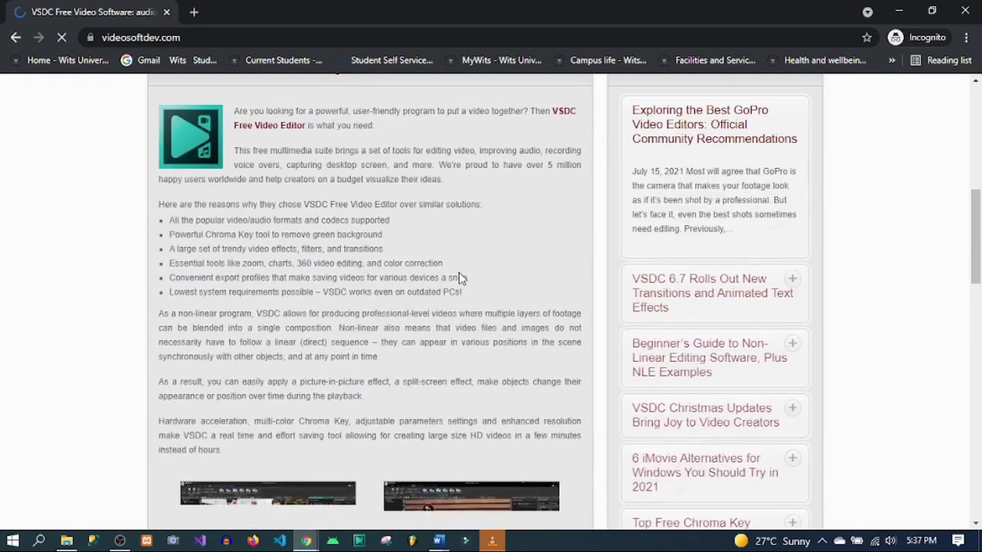
scroll(459, 272, down, 3)
scroll(460, 273, down, 10)
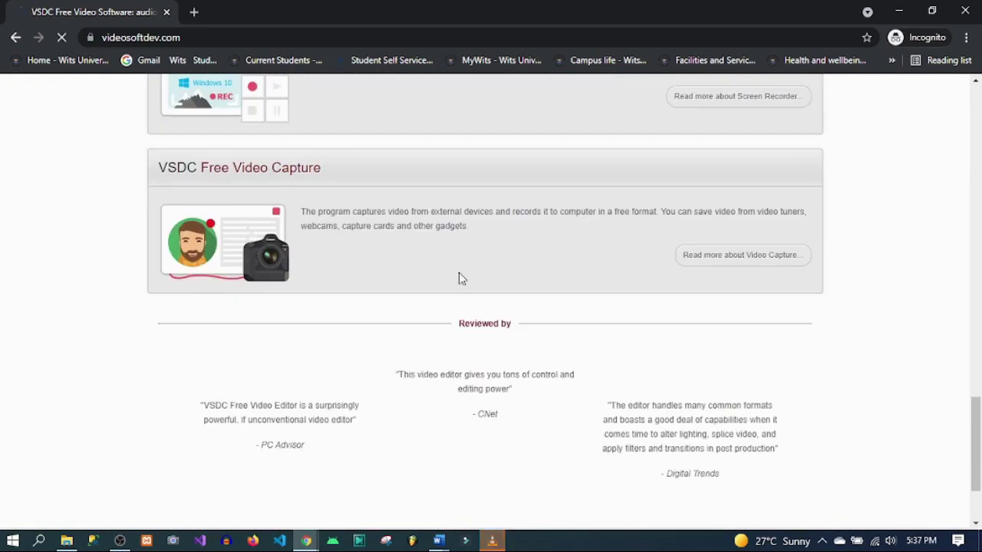
scroll(459, 272, down, 2)
scroll(459, 272, up, 20)
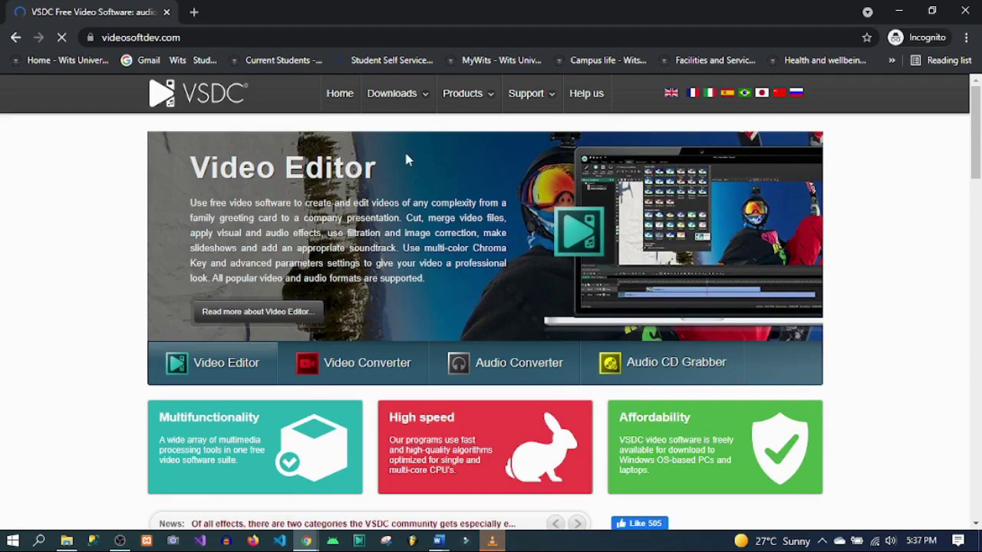
Step: Open the download page for the VSDC Video Editor
click(392, 93)
mouse_move(416, 98)
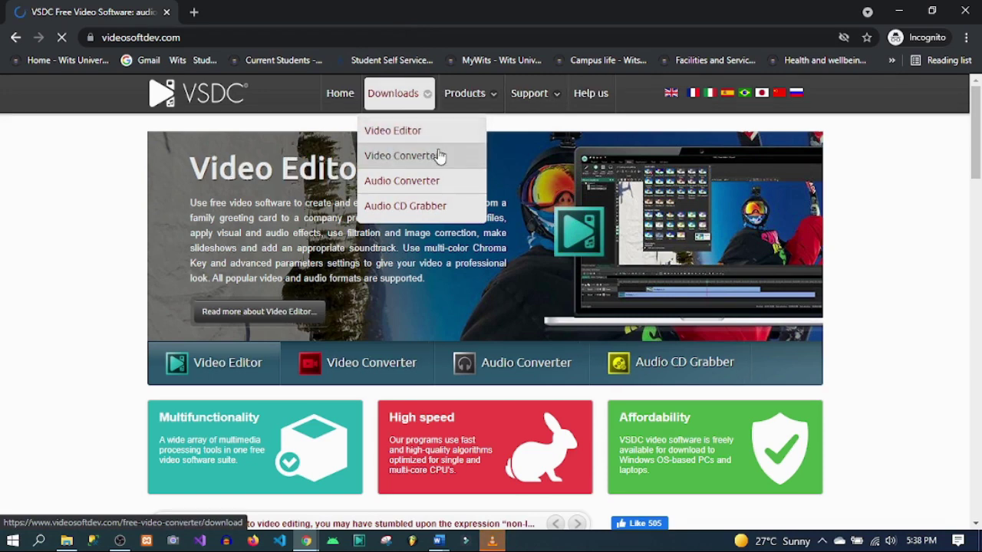
click(395, 136)
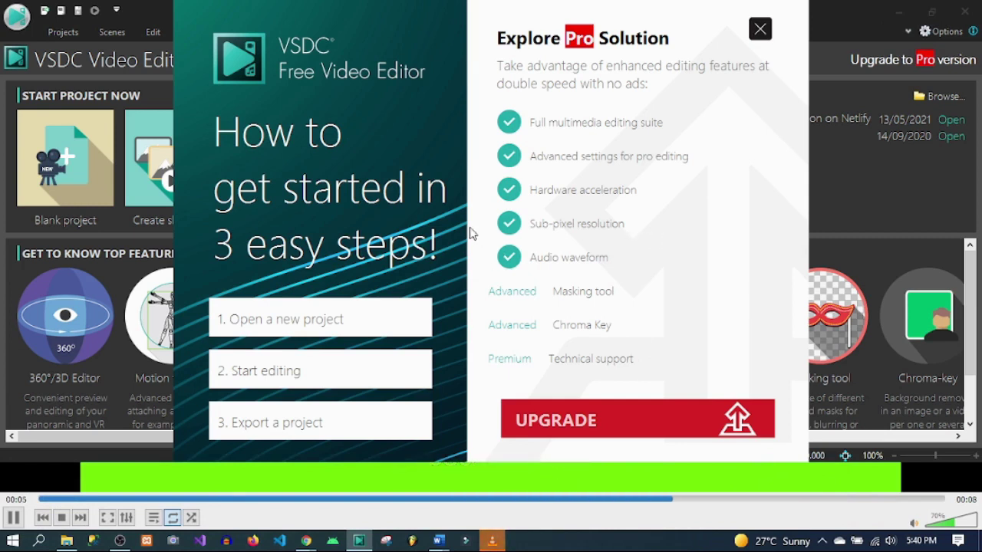
Step: In VSDC Video Editor, dismiss the Pro upgrade offer and the updater window, and start a blank project
click(760, 29)
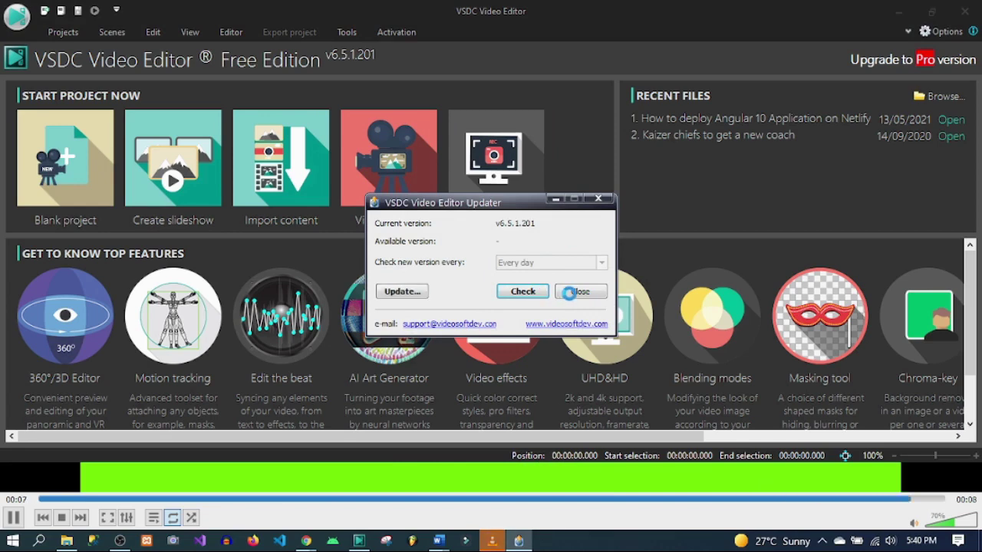
click(580, 281)
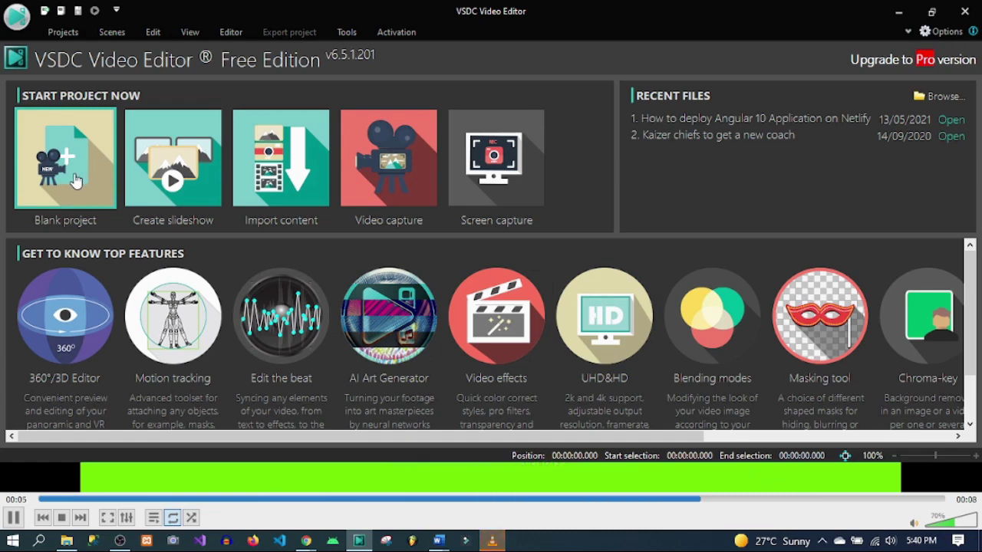
click(77, 178)
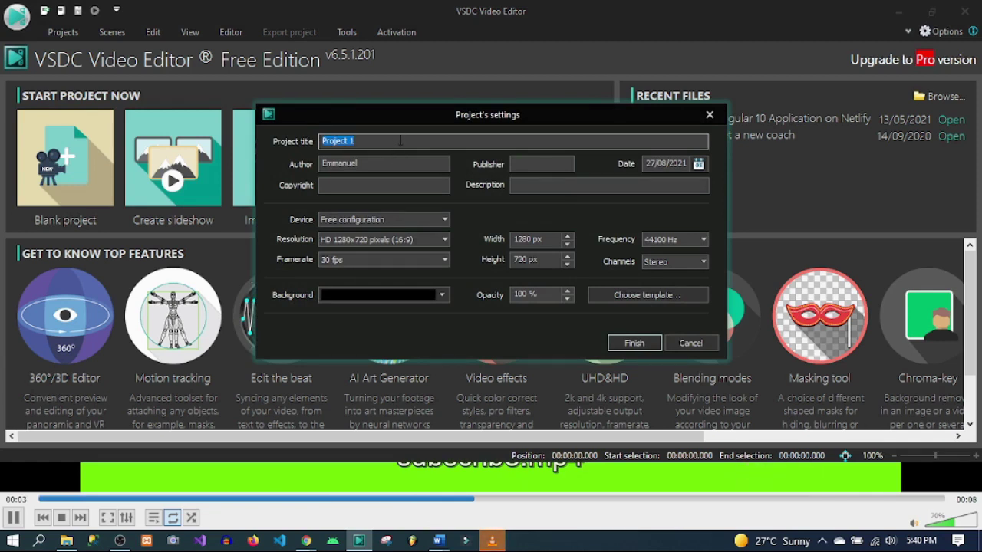
Step: Title the project subscribe, clear its author field, and create it with the other settings at their defaults
key(BackSpace)
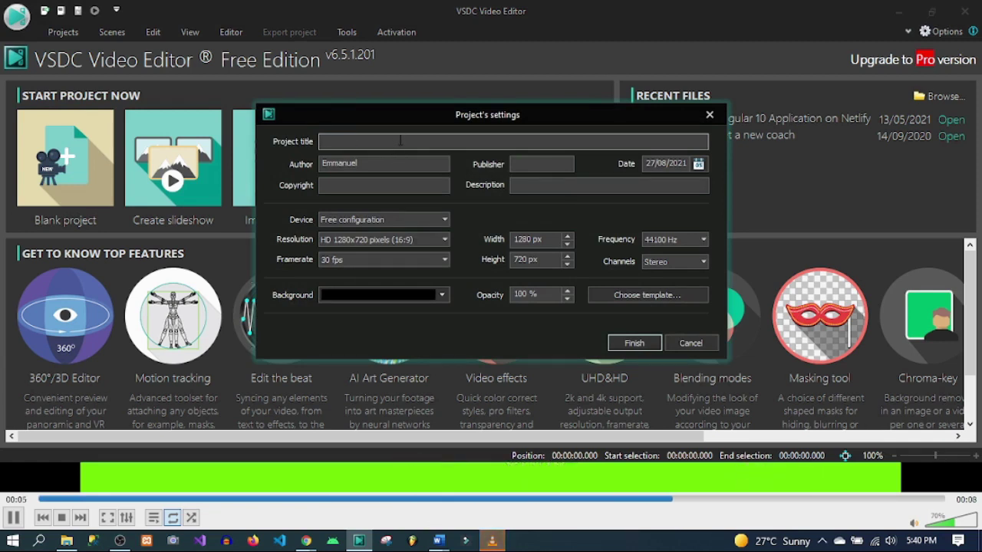
text(sub)
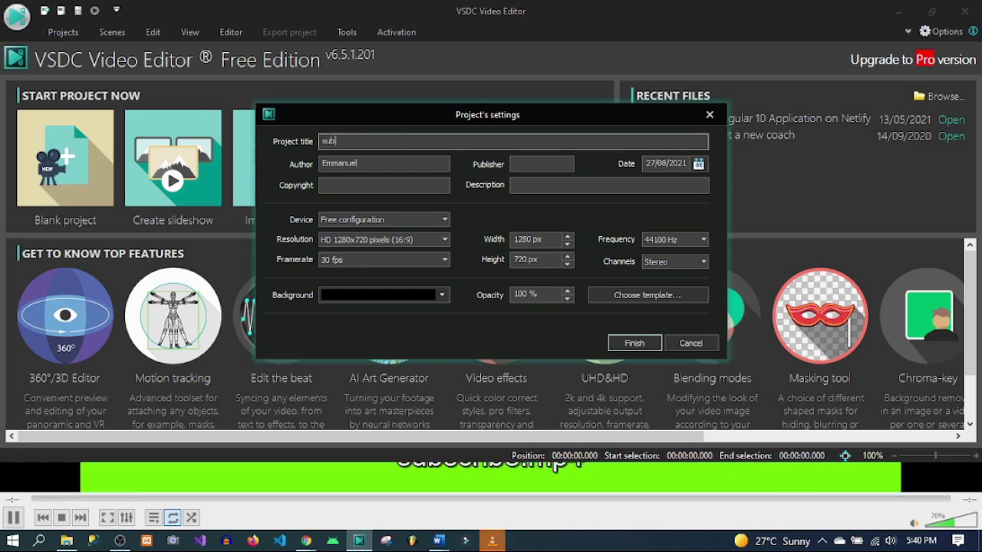
text(scribe)
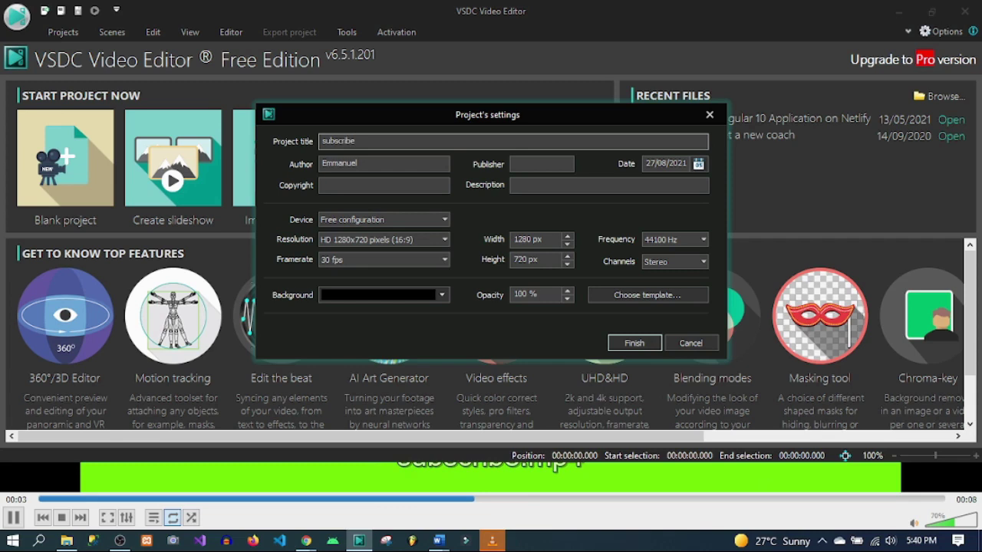
click(406, 165)
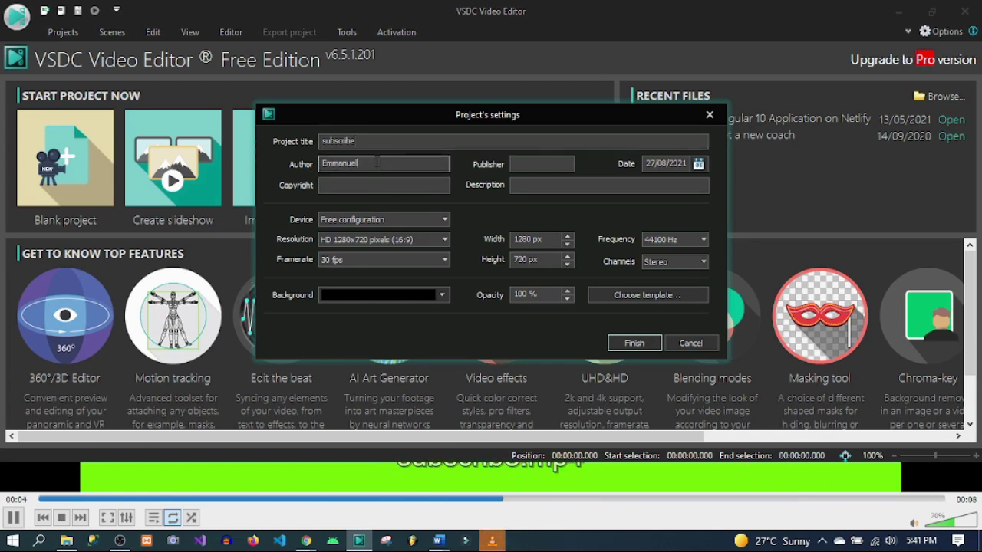
key(Tab)
key(BackSpace)
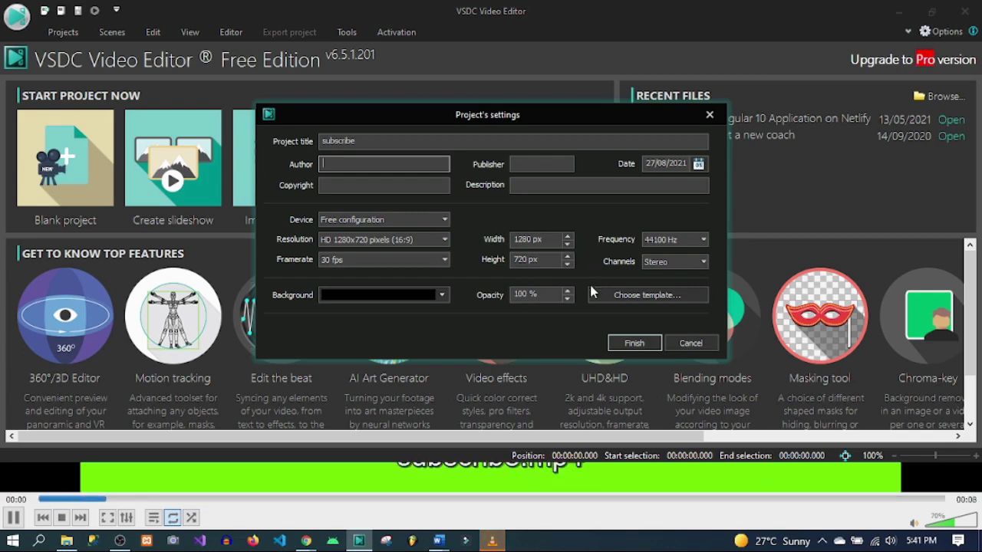
click(629, 344)
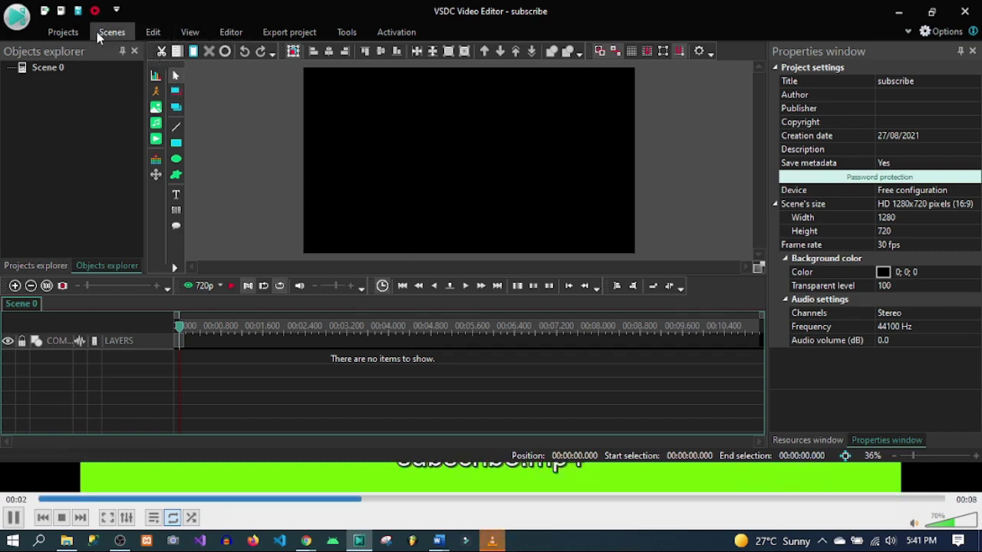
Step: Add the video WHY YOU ARE NOT MAKING MONEY ONLINE! from the vido folder on a new layer, from the cursor position
click(226, 34)
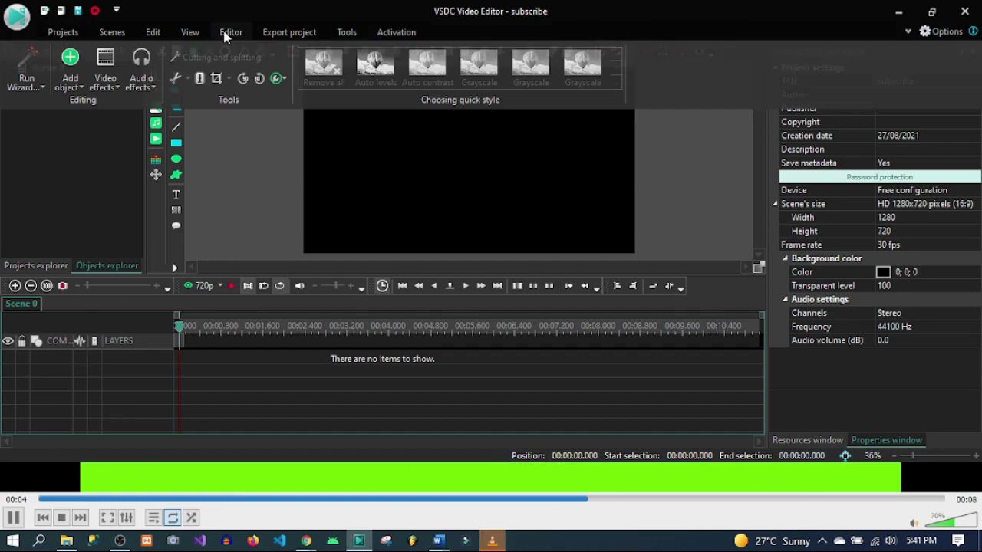
click(69, 84)
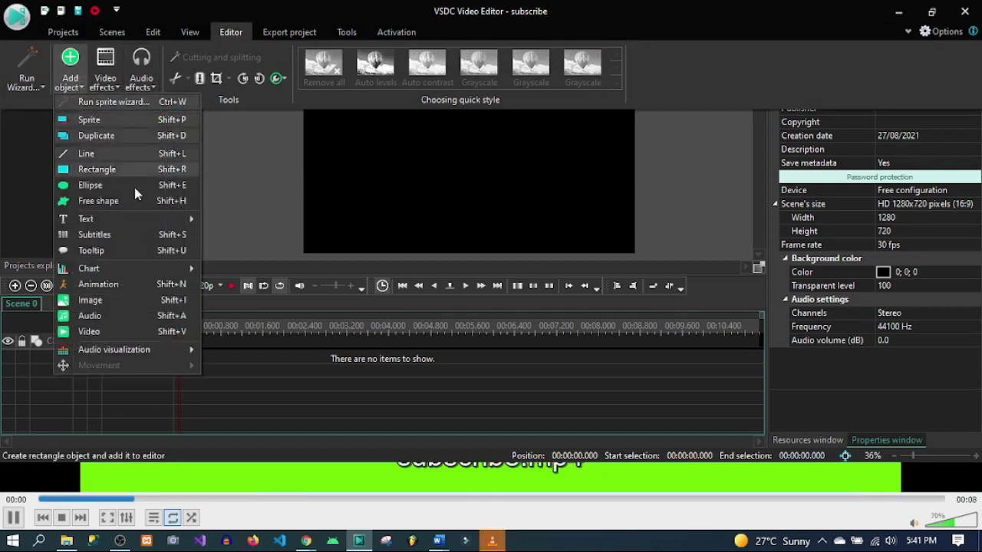
click(120, 336)
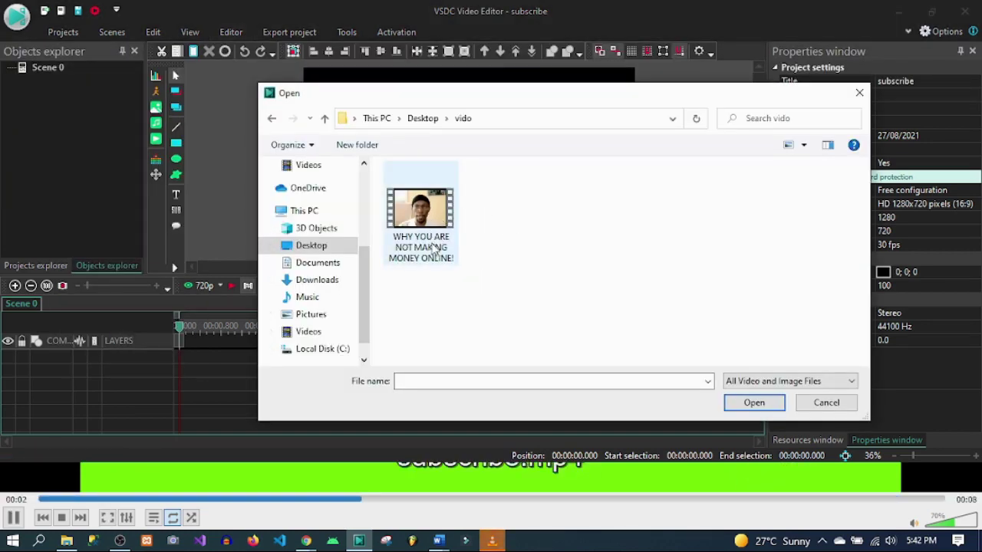
click(431, 246)
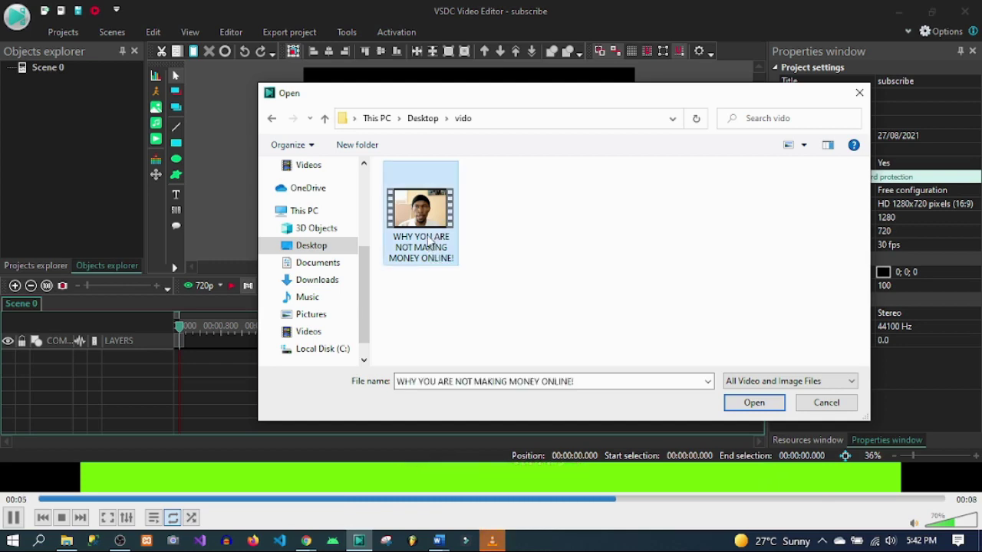
click(742, 404)
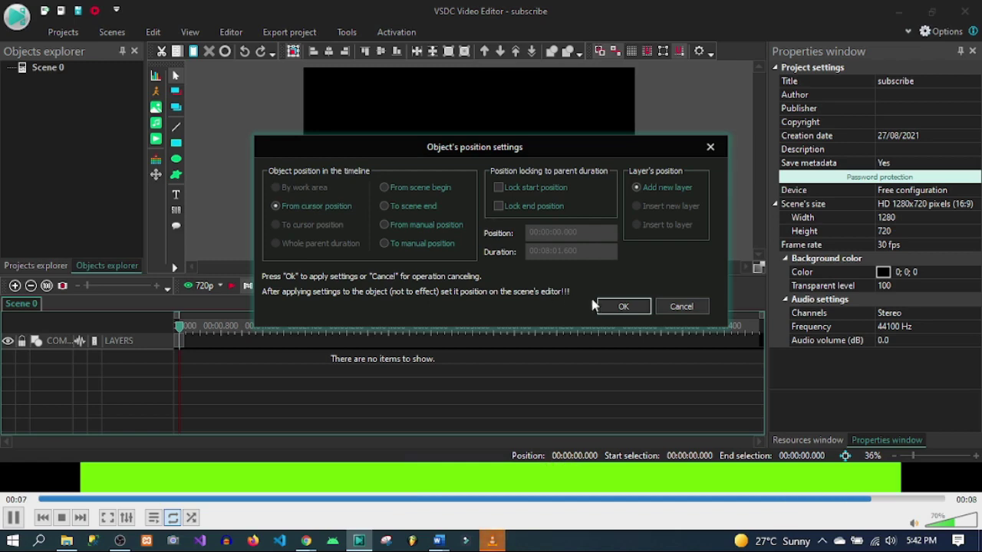
click(625, 307)
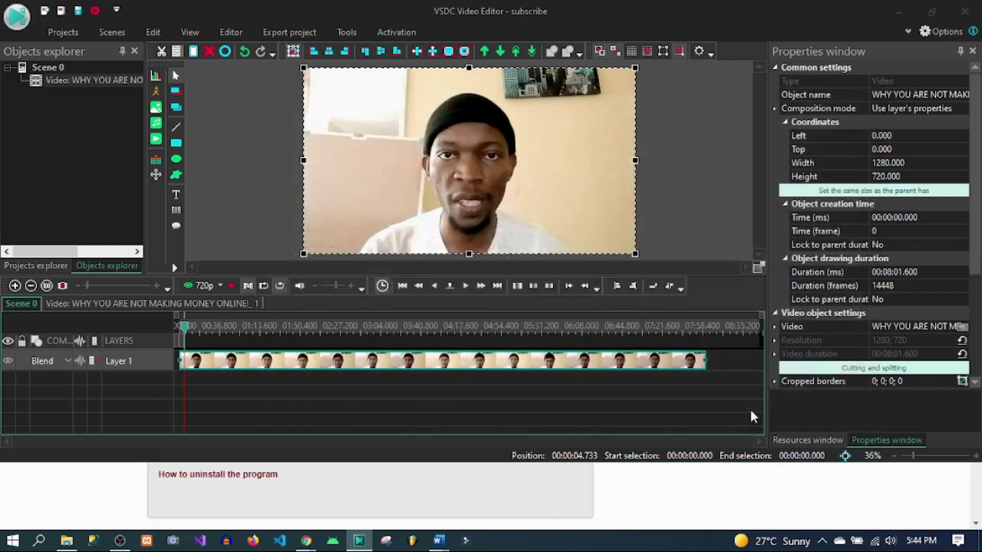
Step: Place the subscribe.mp4 clip in the scene and move it onto a second layer, starting at about 00:00:56.833
click(634, 307)
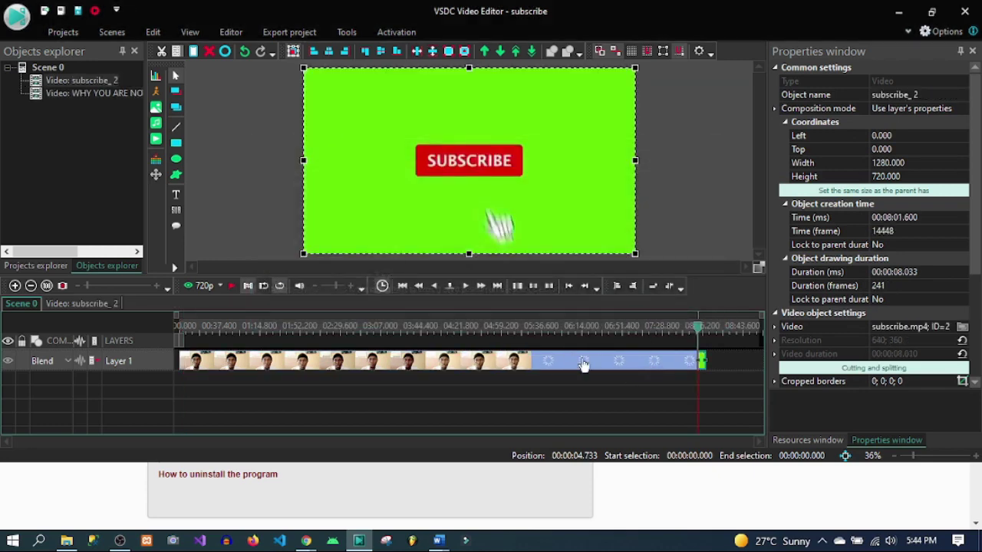
mouse_move(695, 367)
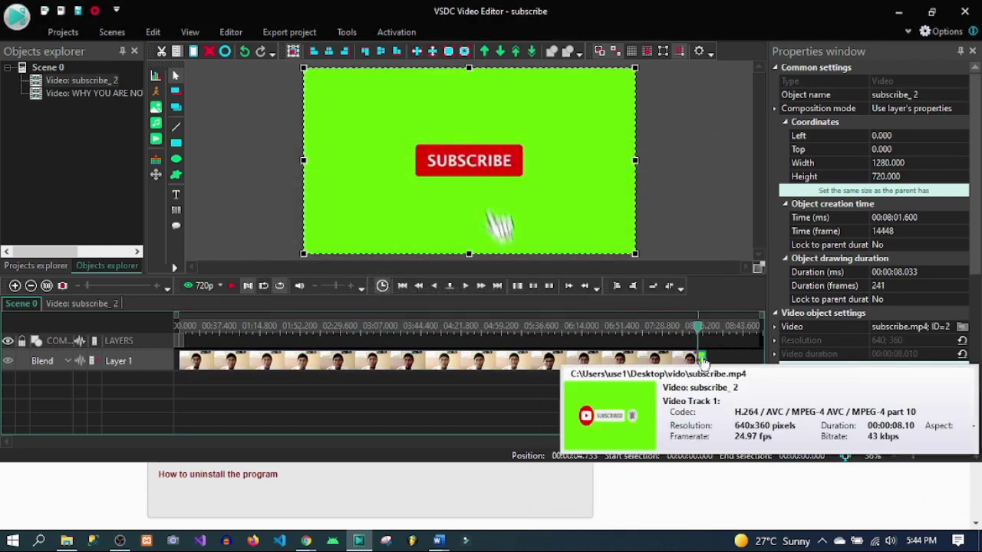
drag(702, 360, 237, 385)
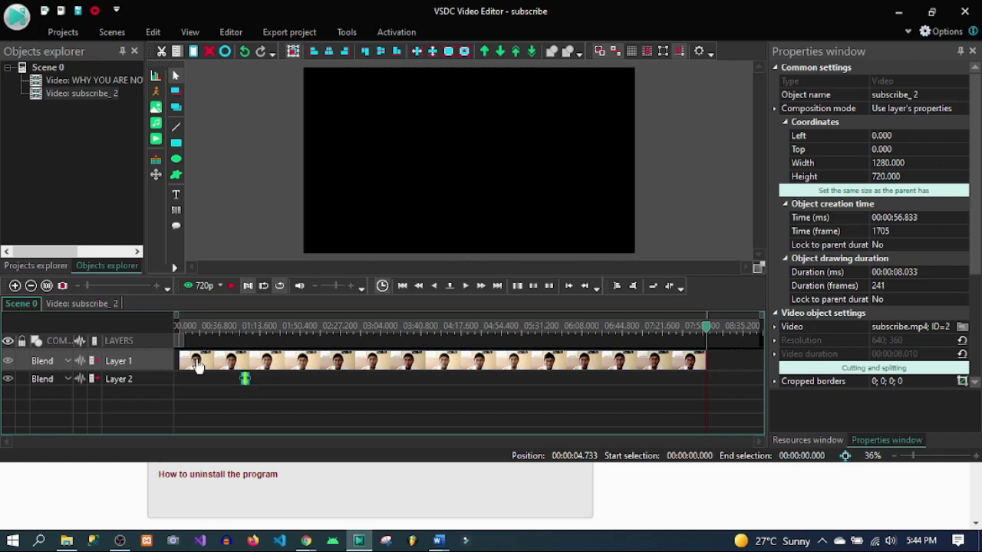
Step: Cut the subscribe clip out of the second layer
right_click(244, 380)
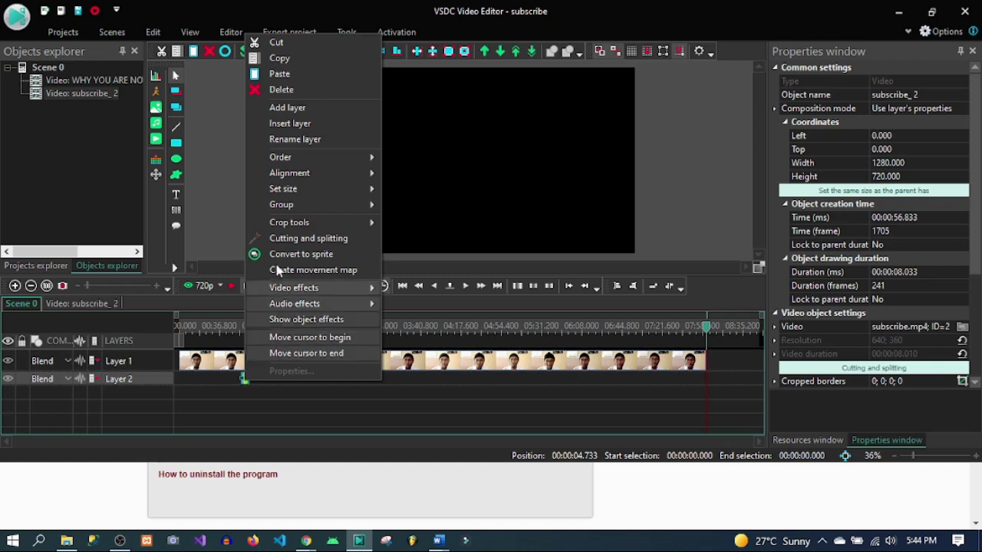
click(297, 43)
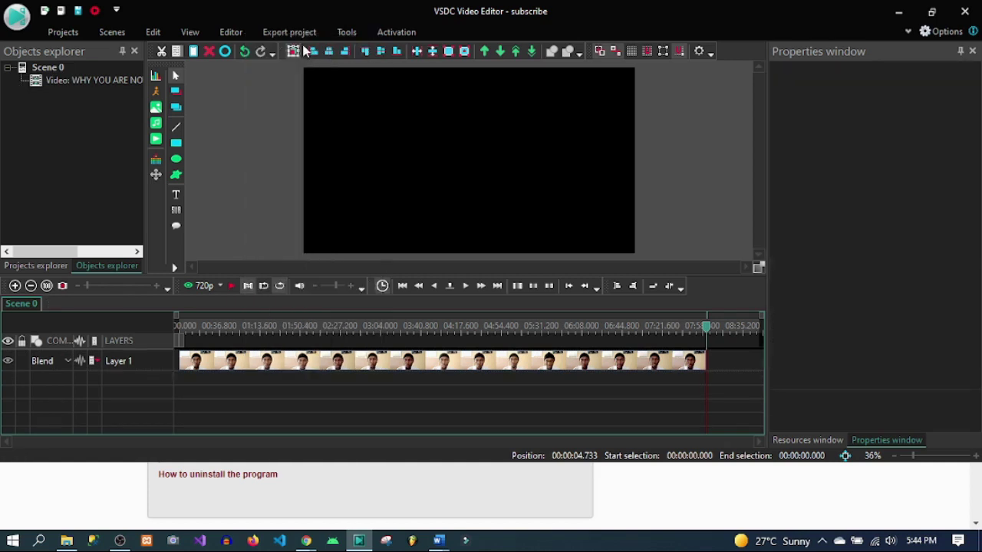
Step: Open the main video's own timeline, preview it briefly, and set the playhead to about 00:00:06.566
double_click(194, 366)
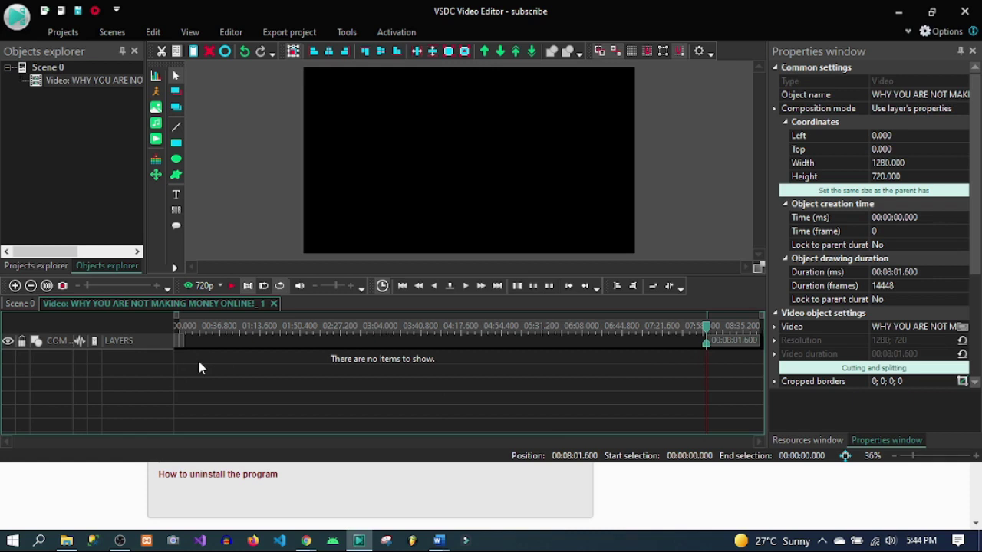
drag(707, 331, 188, 331)
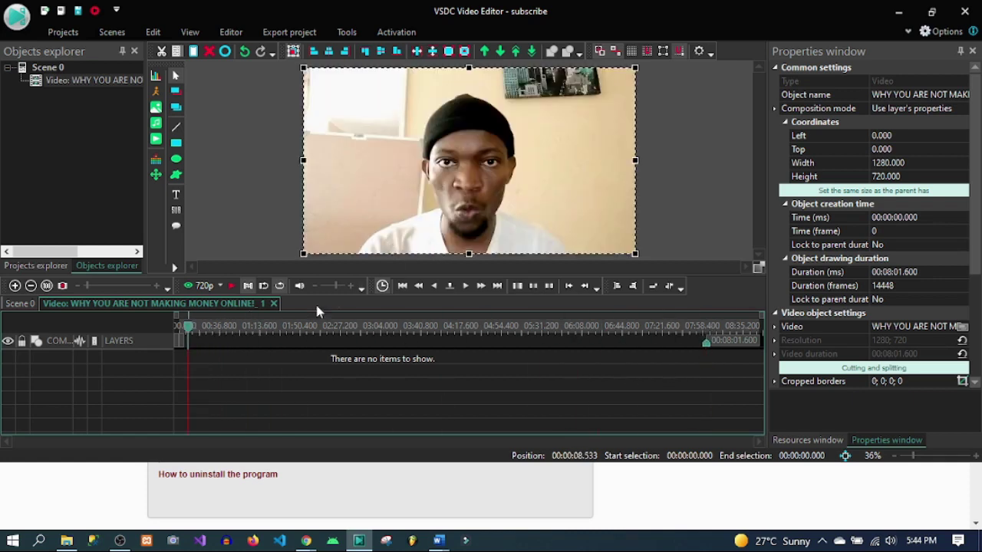
click(232, 285)
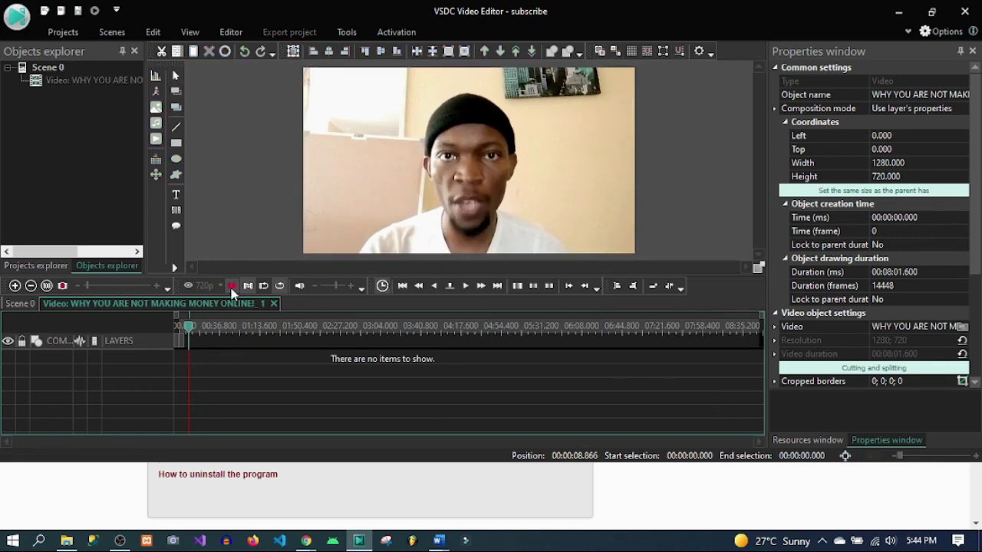
click(230, 361)
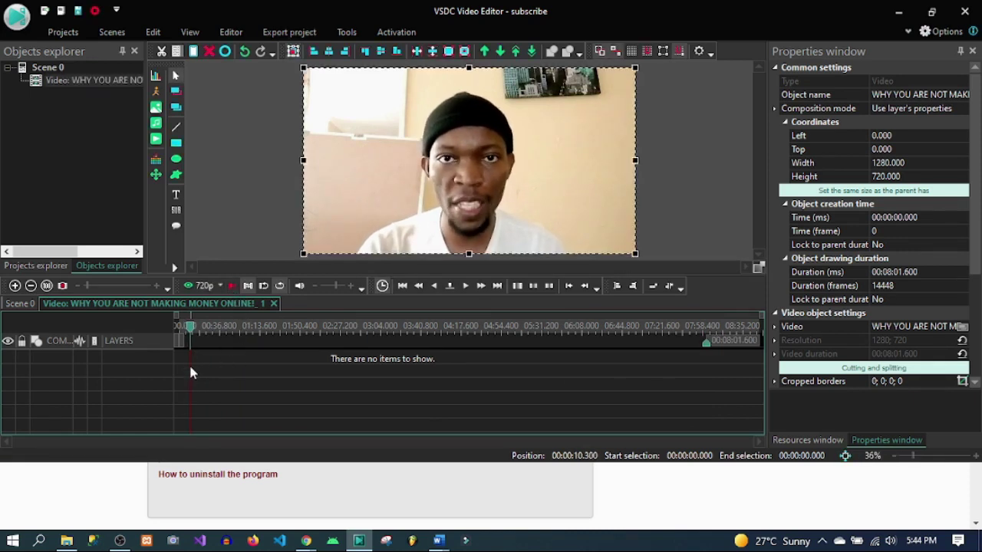
drag(191, 328, 188, 330)
click(240, 32)
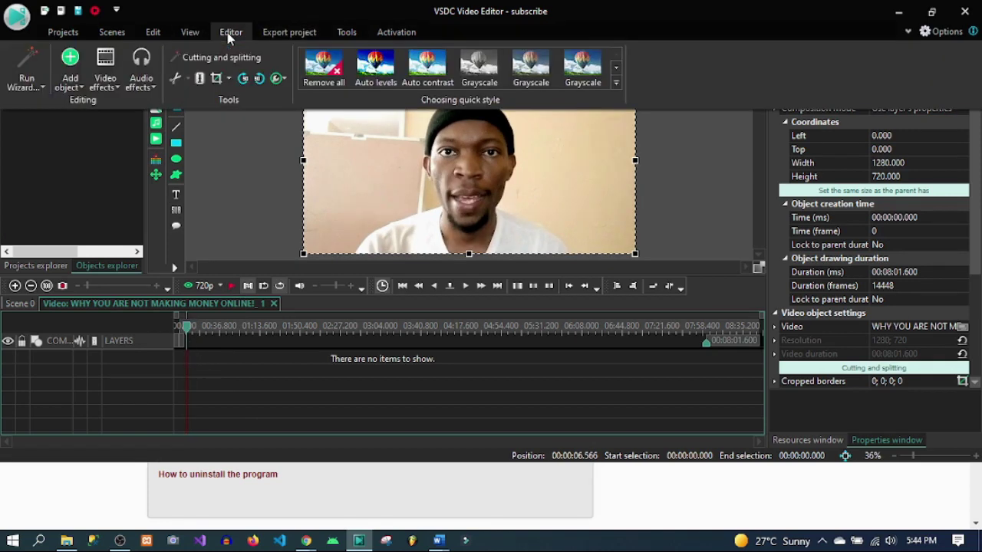
click(74, 86)
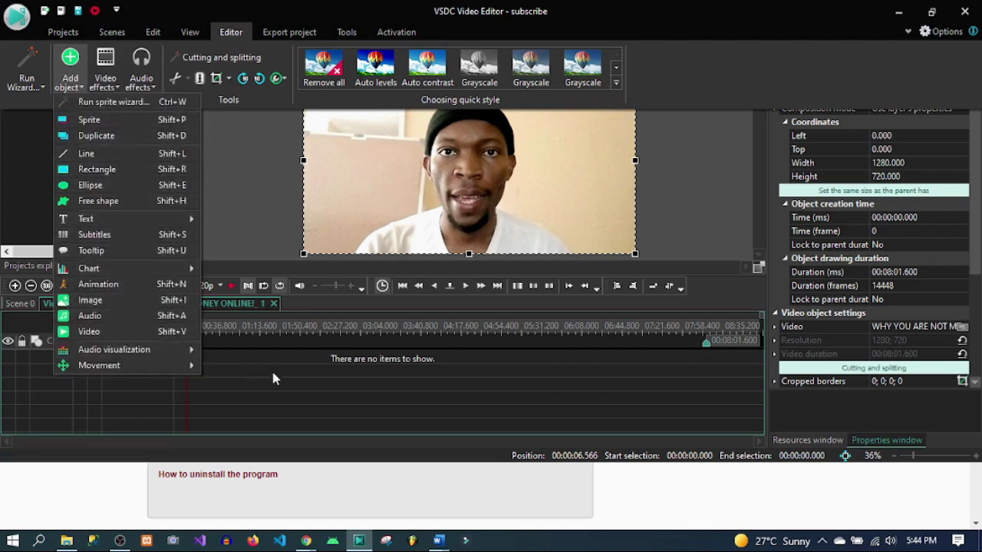
click(244, 379)
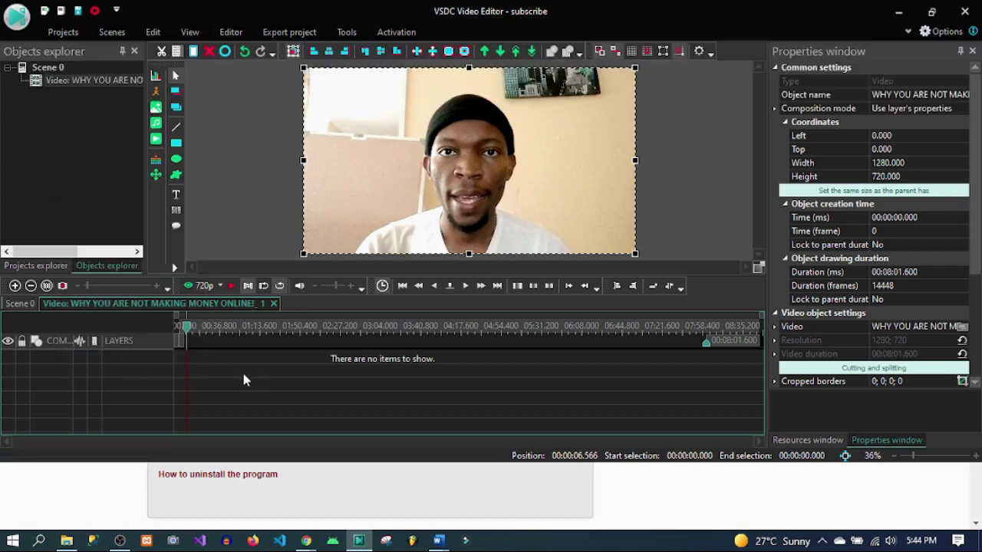
Step: Paste the subscribe clip into the main video's own timeline and move it to start at about 00:00:06.566
right_click(197, 376)
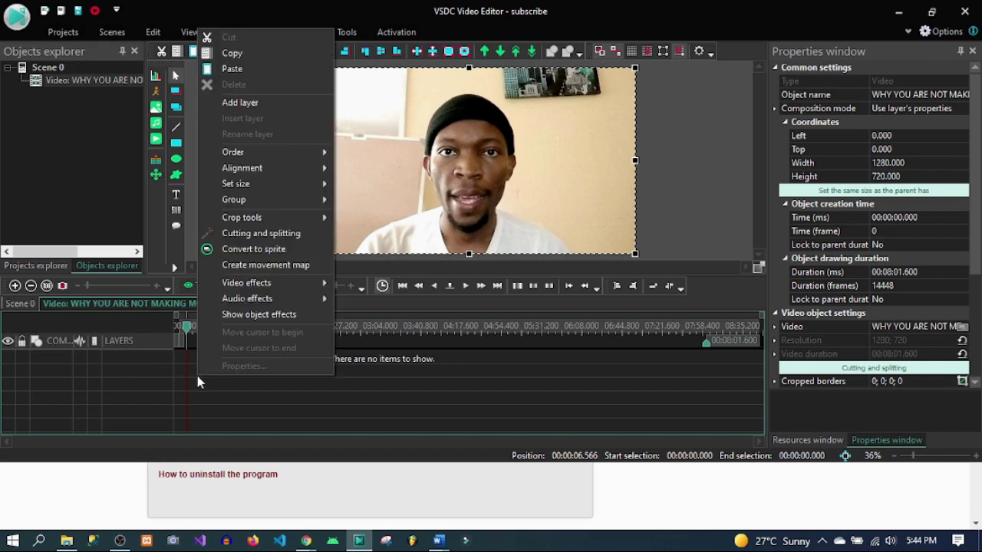
click(232, 69)
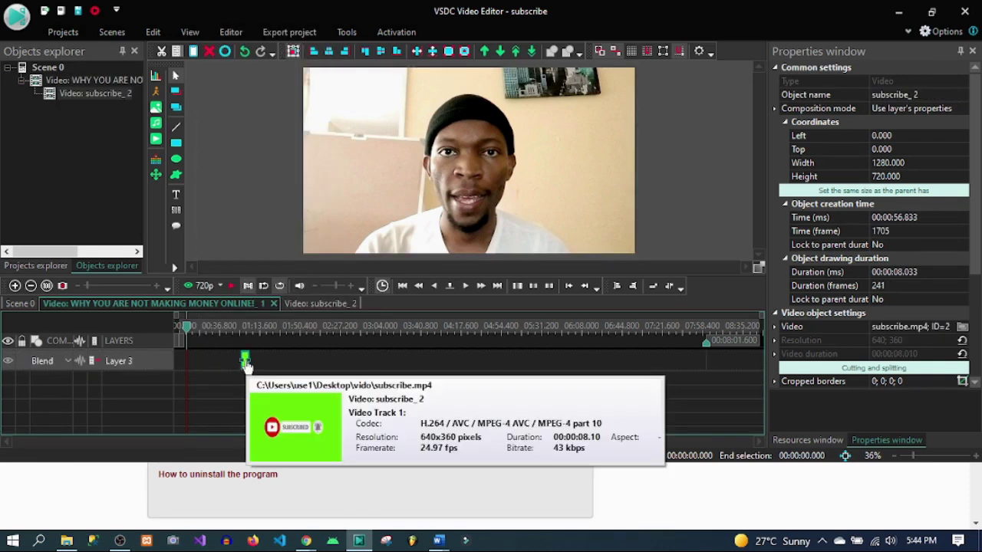
drag(245, 365, 190, 365)
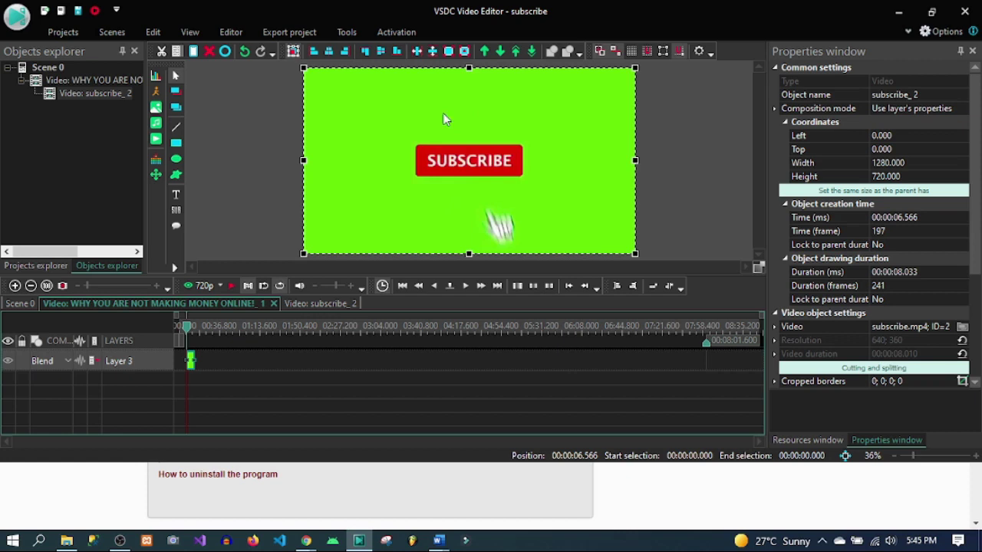
Step: Move the subscribe clip straight down in the frame to a top coordinate of about 259, and preview the overlay briefly
drag(503, 134, 500, 197)
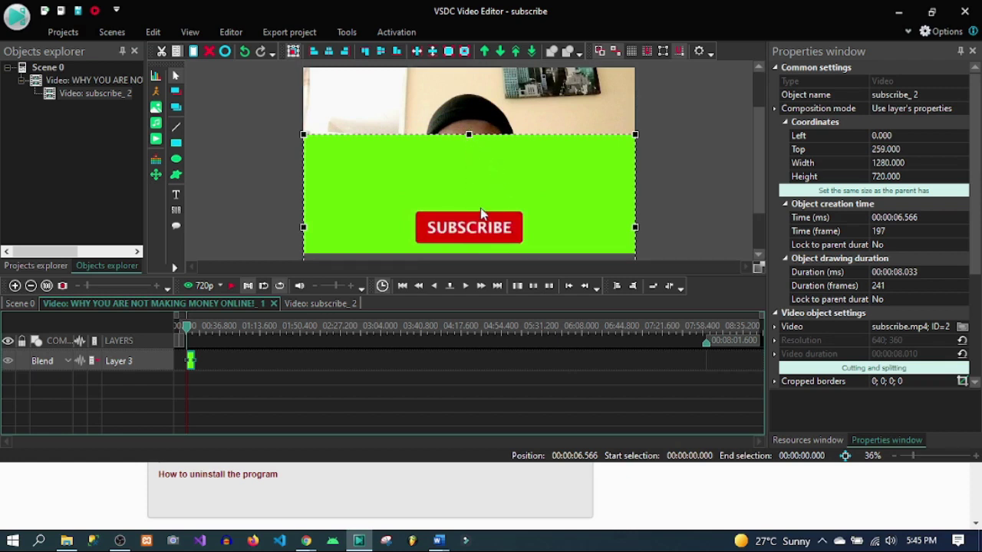
click(231, 286)
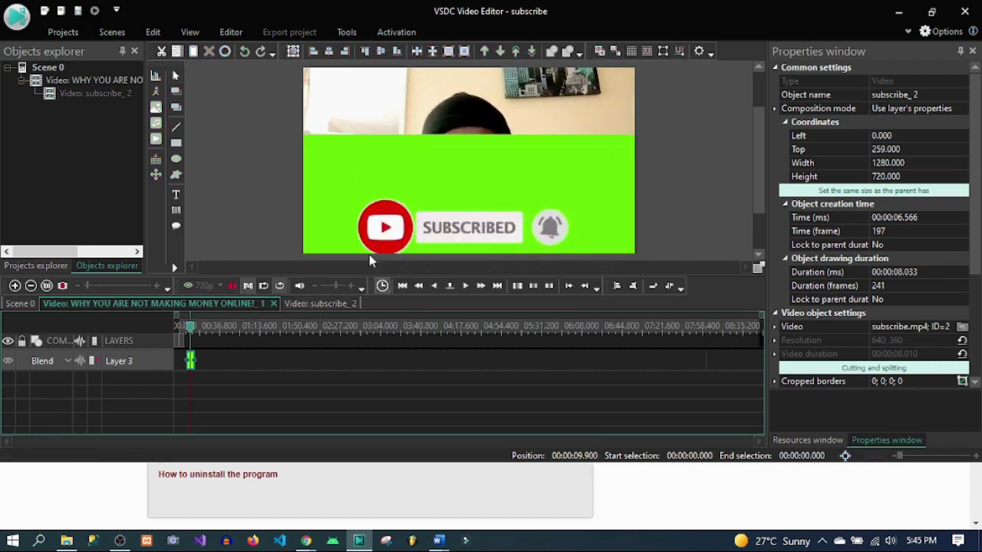
click(230, 287)
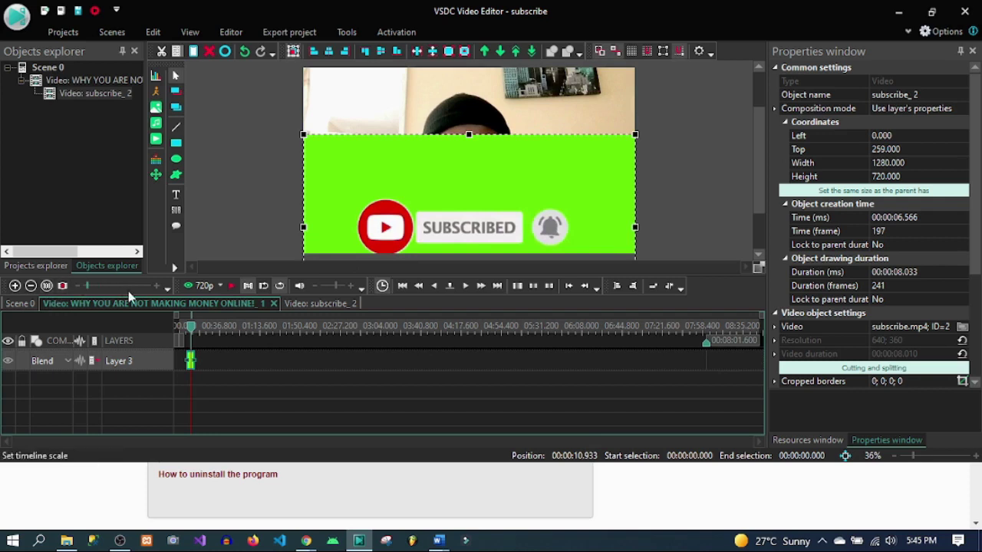
Step: Return to Scene 0 and lower the main video's audio volume to -100 dB
click(26, 304)
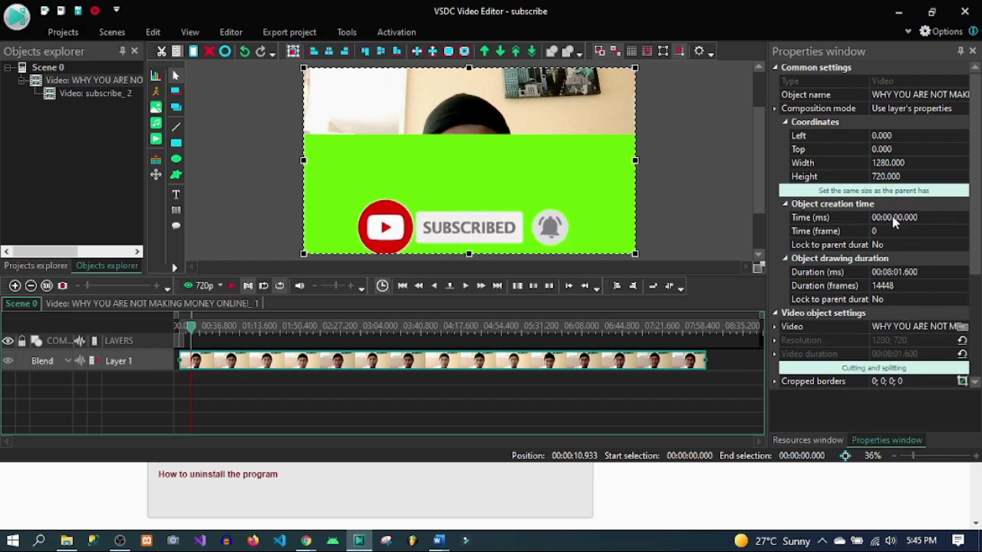
scroll(901, 261, down, 4)
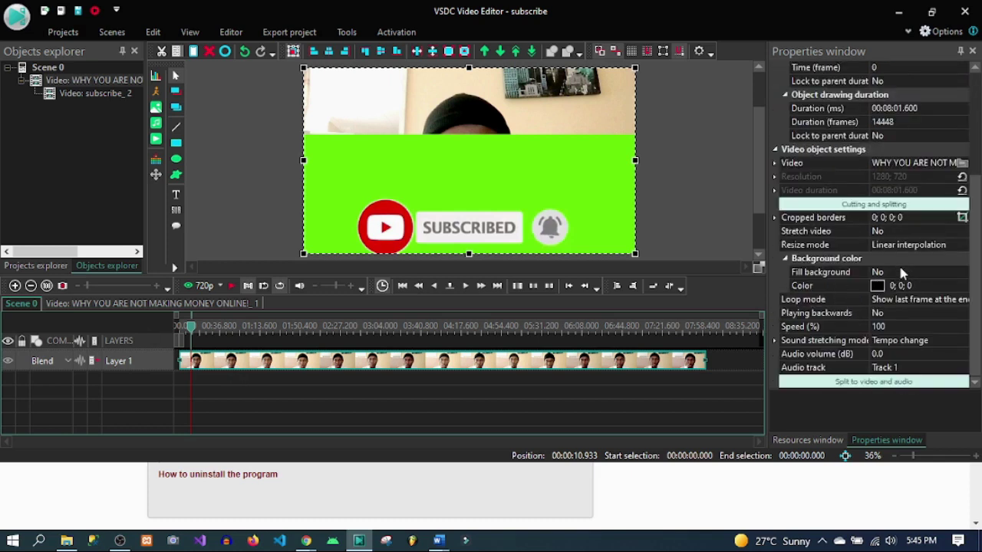
click(902, 353)
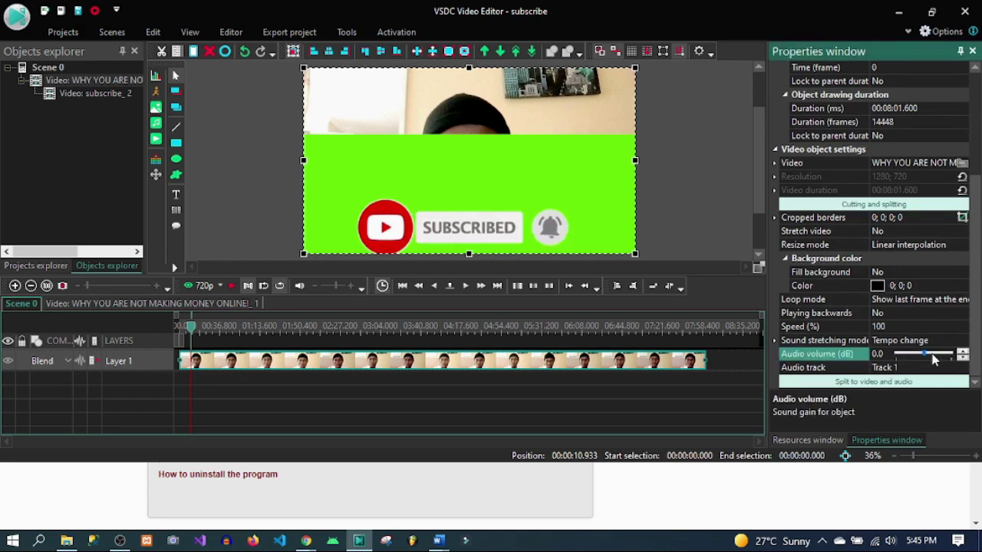
drag(917, 362, 886, 362)
click(411, 390)
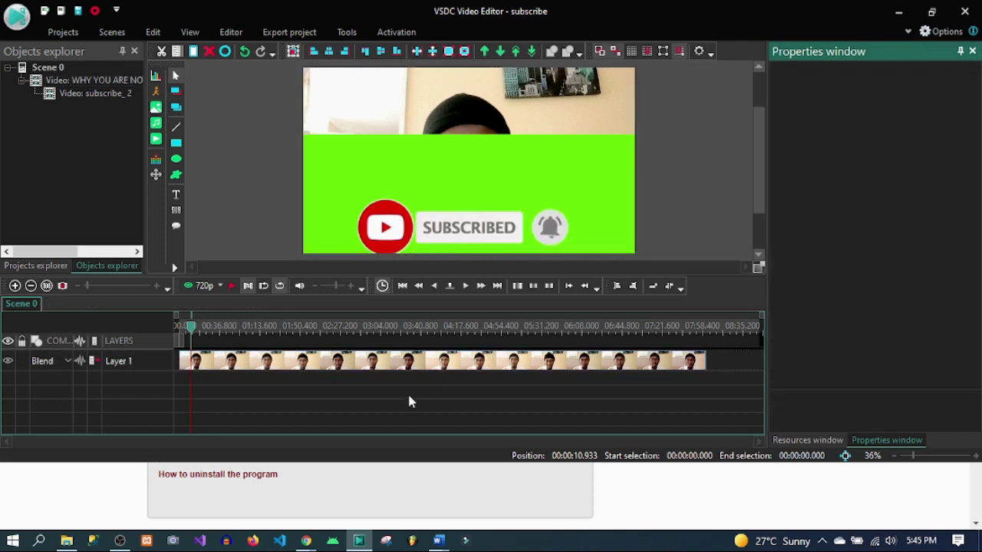
Step: Preview the scene, replaying the section where the subscribe clip appears, and pause at about 00:00:09.733
click(230, 286)
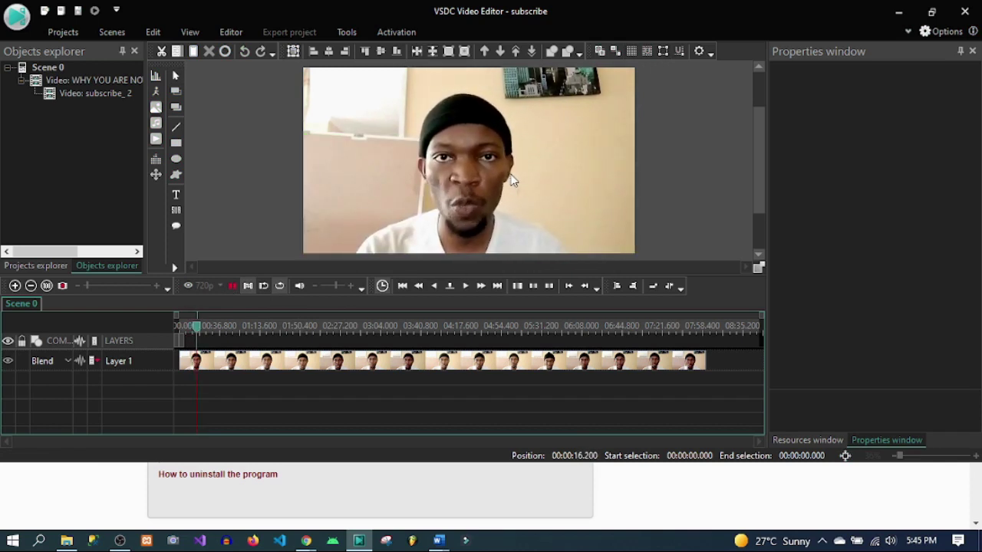
drag(197, 331, 186, 331)
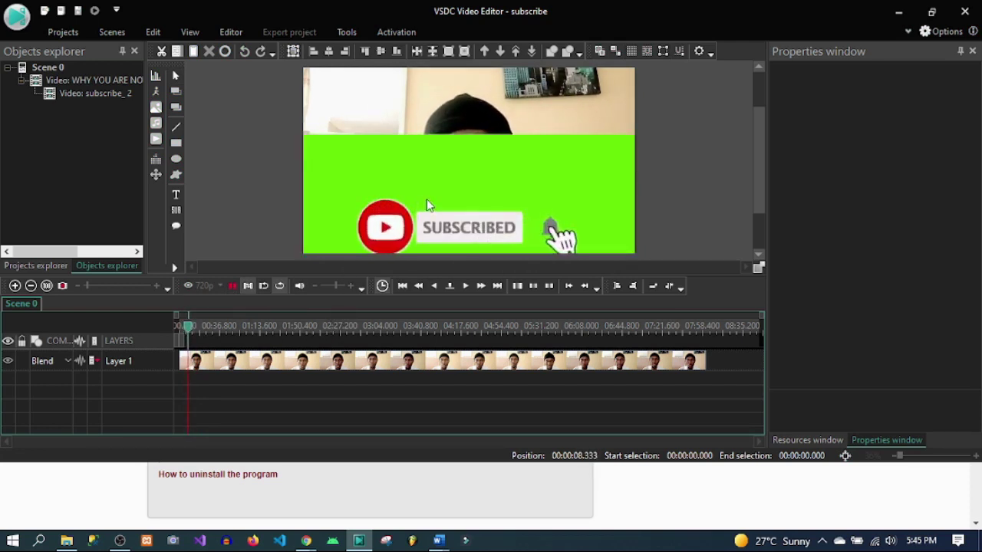
key(space)
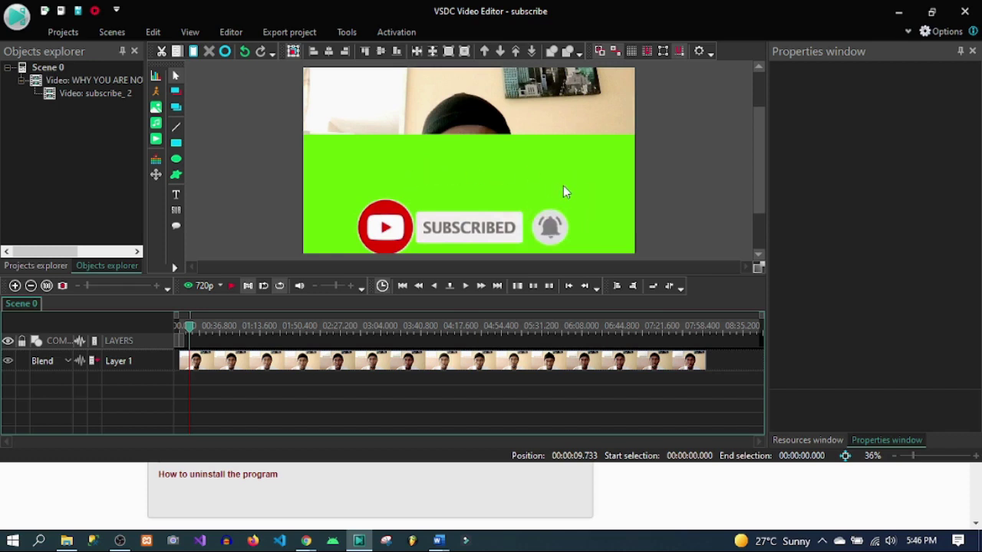
click(232, 32)
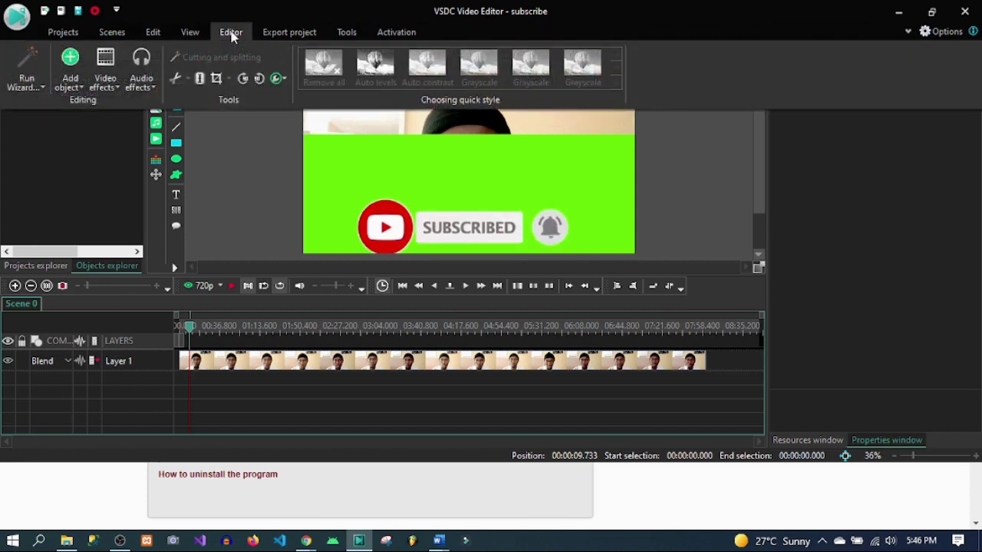
click(108, 90)
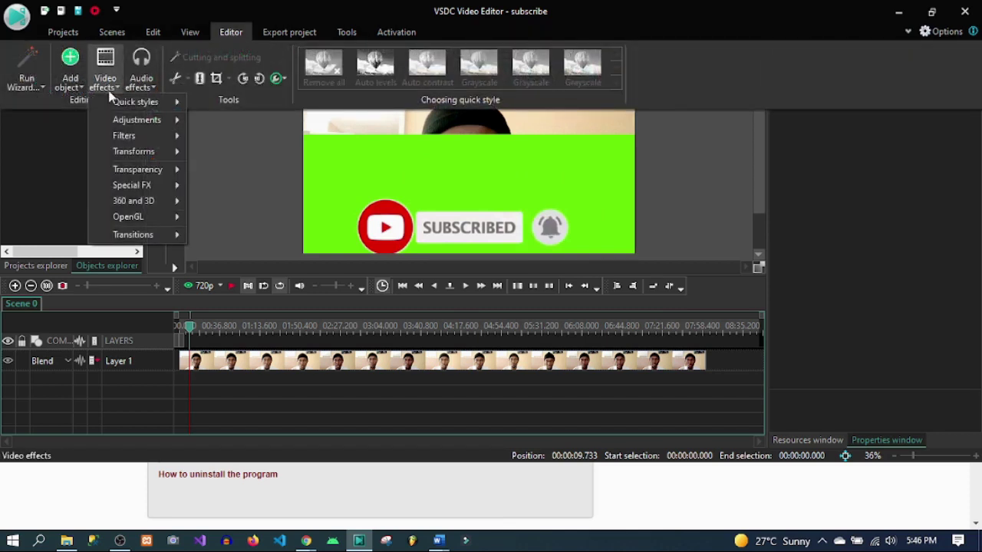
mouse_move(166, 240)
mouse_move(160, 171)
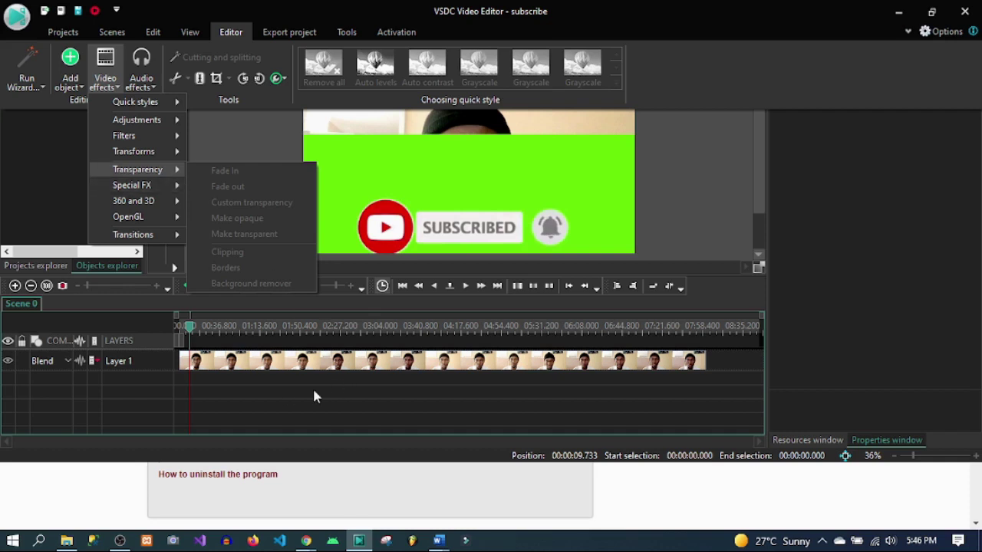
click(221, 383)
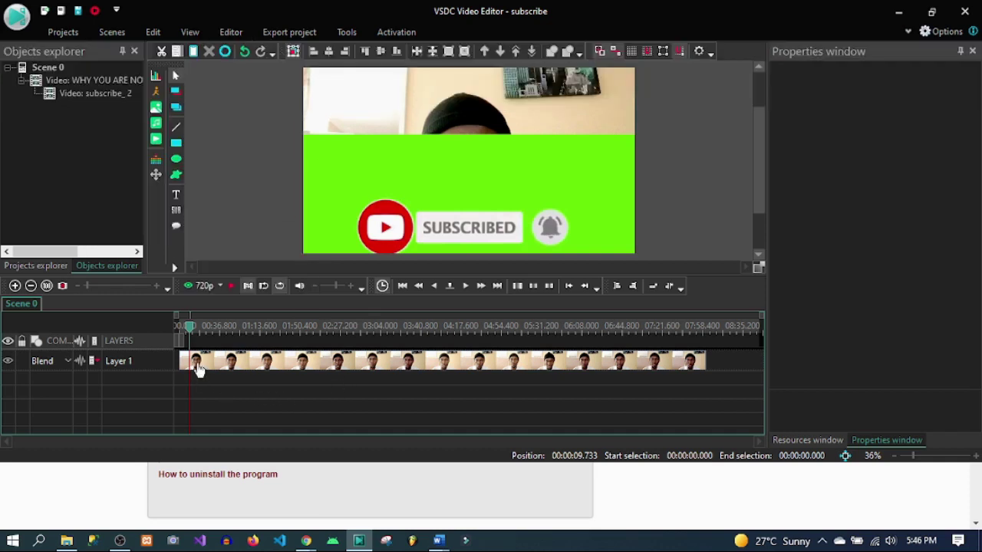
Step: Apply the Background remover effect to the subscribe clip in the main video's timeline, from the cursor position on a new layer
mouse_move(198, 367)
click(338, 167)
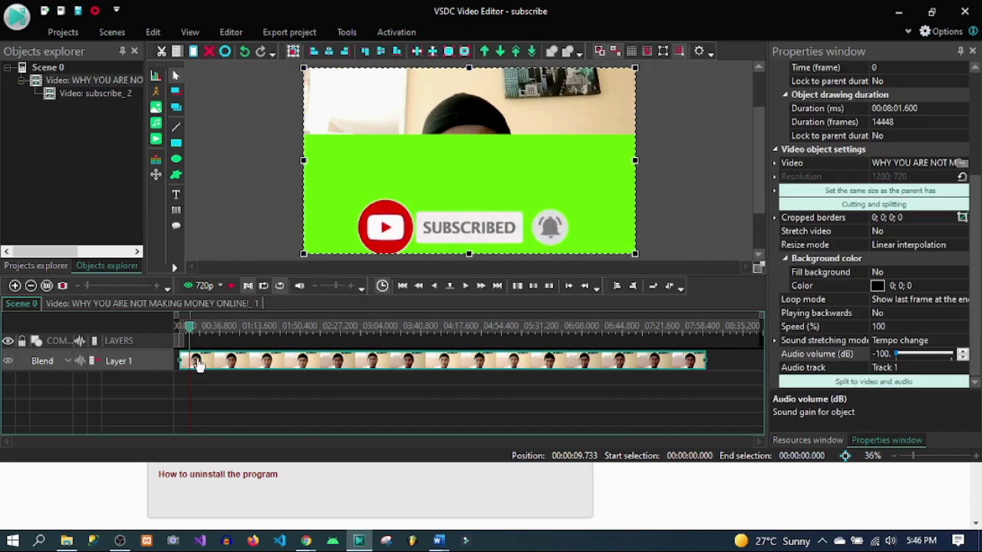
double_click(198, 365)
double_click(191, 360)
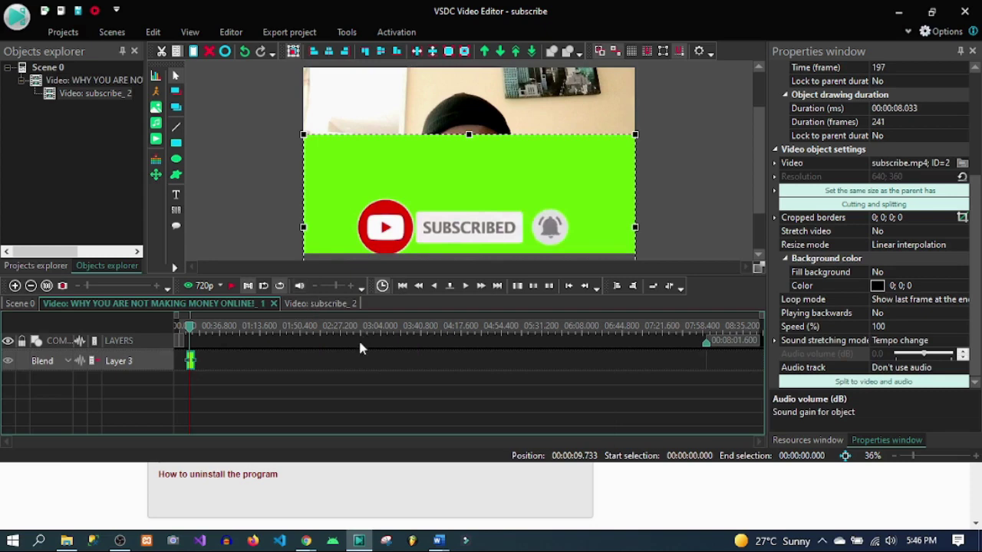
click(229, 34)
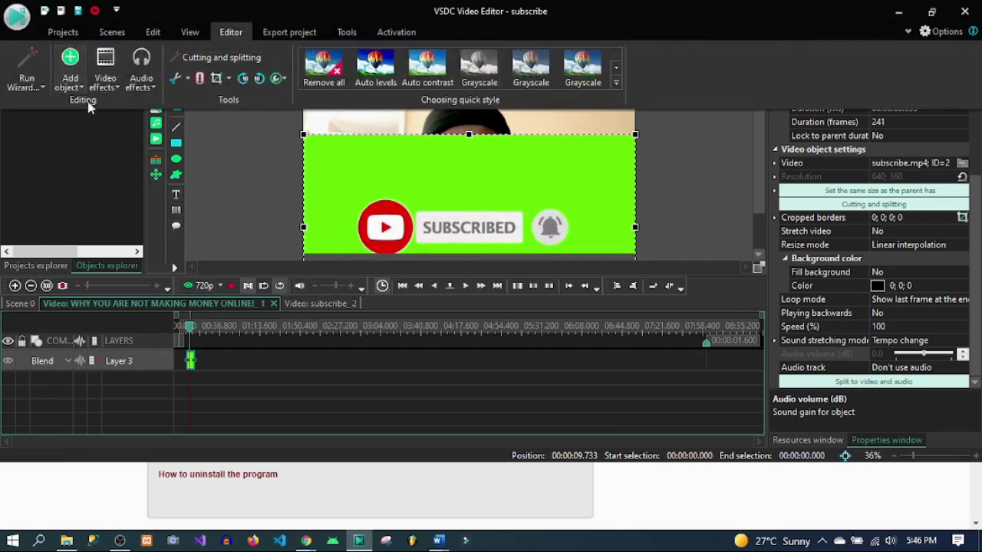
click(105, 80)
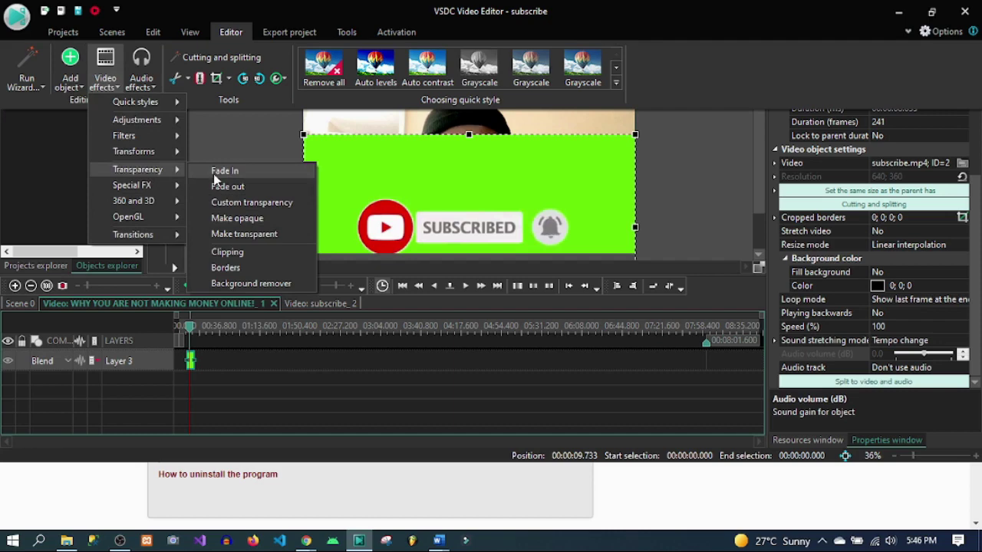
click(245, 283)
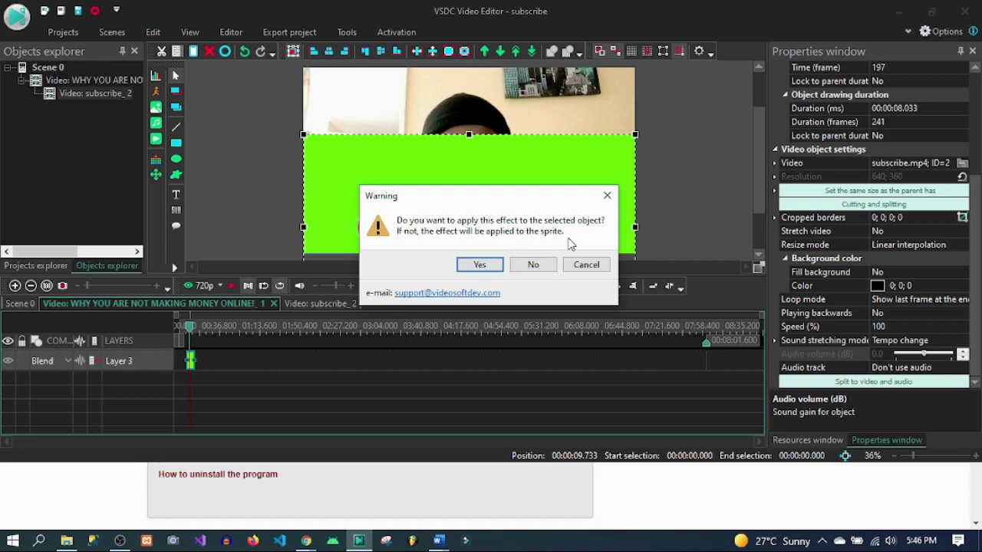
click(480, 266)
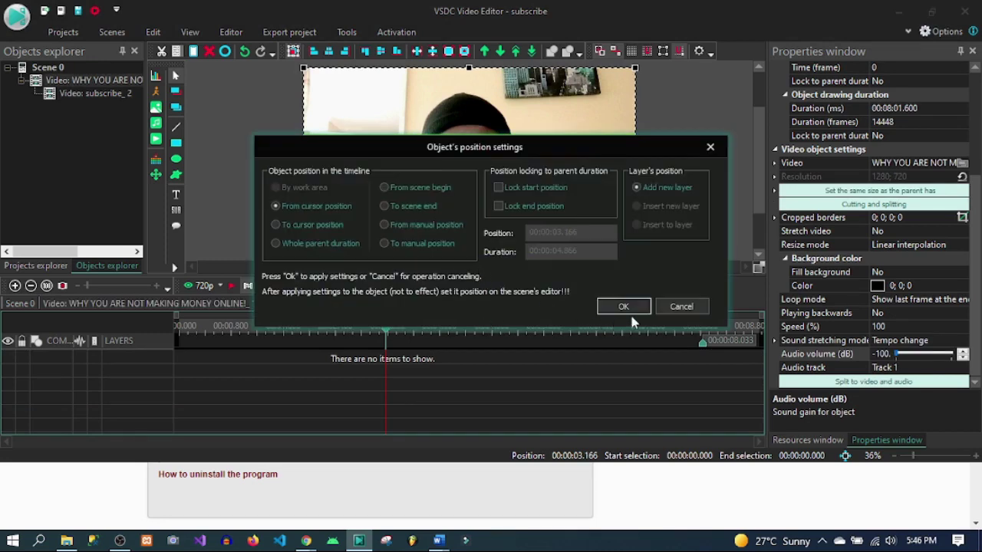
click(624, 307)
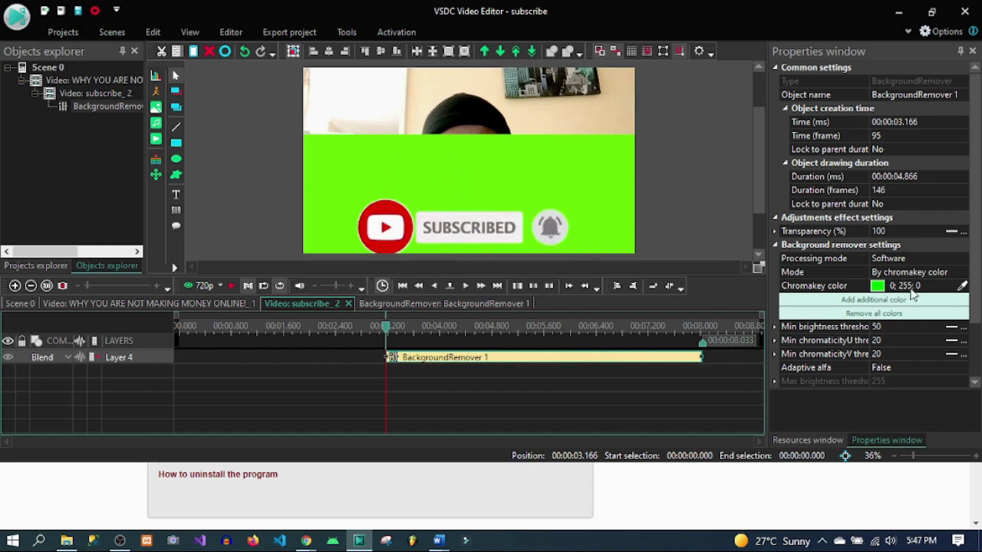
Step: Sample the subscribe clip's green background as the chromakey color, 105; 255; 9
click(963, 289)
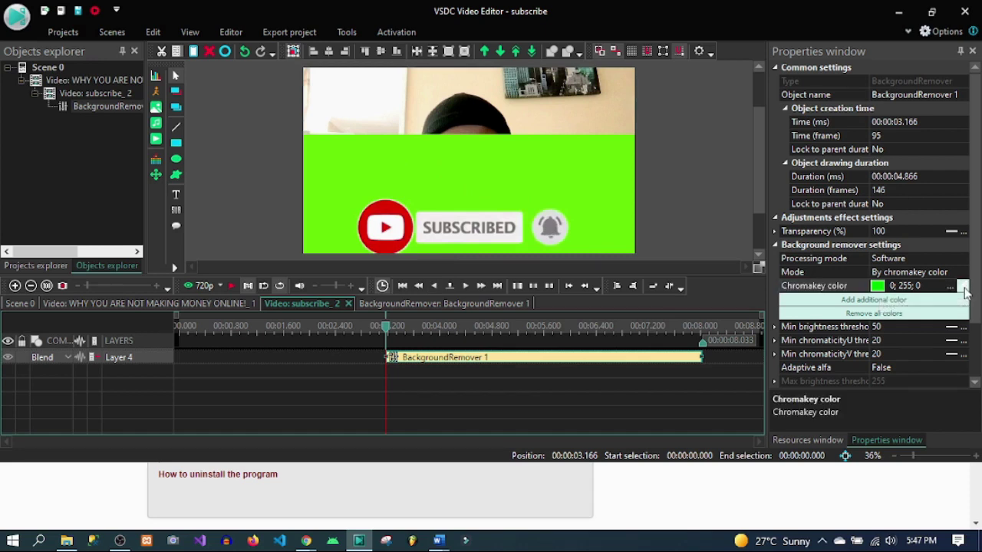
click(581, 178)
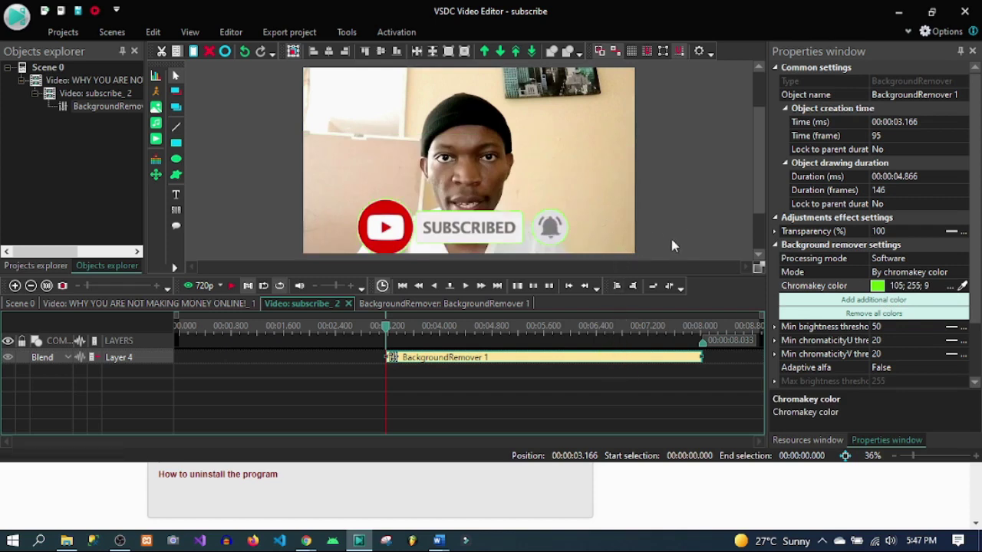
Step: Shrink the subscribe clip proportionally and place it low in the frame, slightly right of centre over the speaker's chest
click(435, 234)
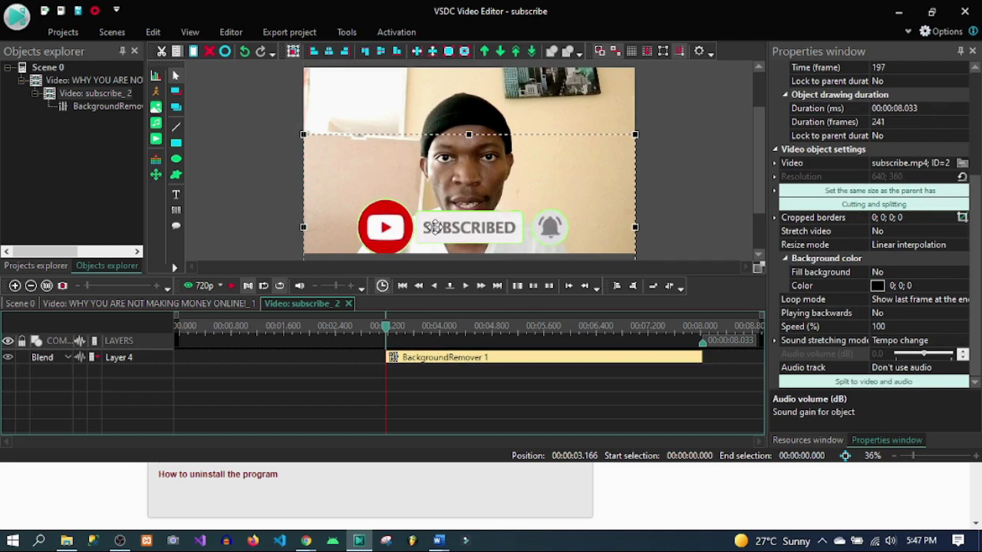
mouse_move(434, 228)
mouse_down()
mouse_move(433, 217)
mouse_move(441, 226)
mouse_up()
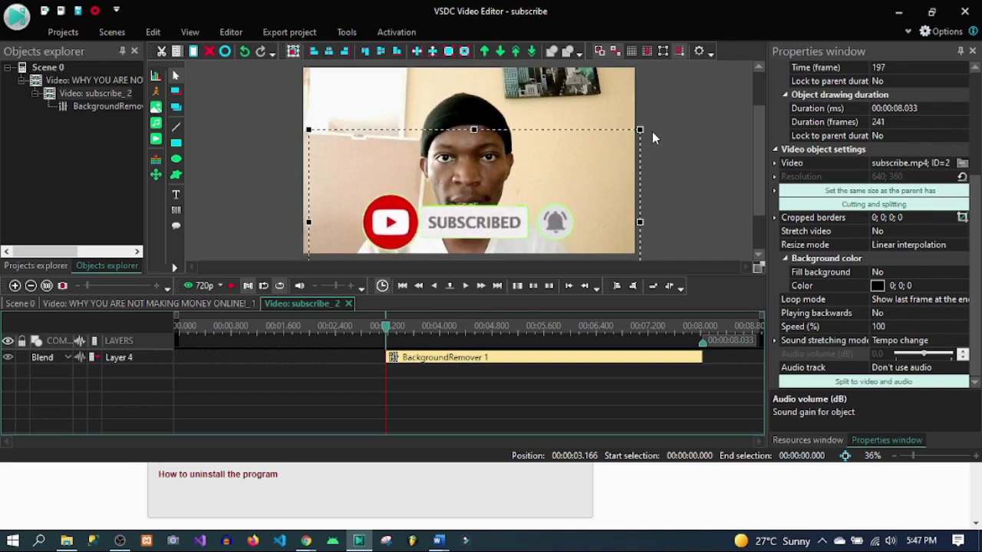
drag(638, 129, 592, 166)
drag(447, 223, 465, 209)
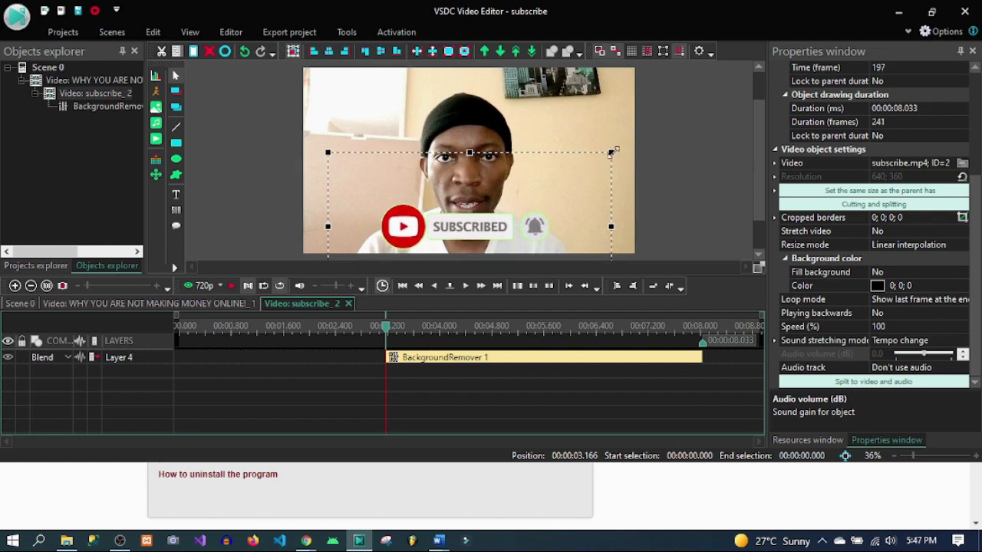
drag(612, 153, 603, 156)
drag(482, 201, 494, 201)
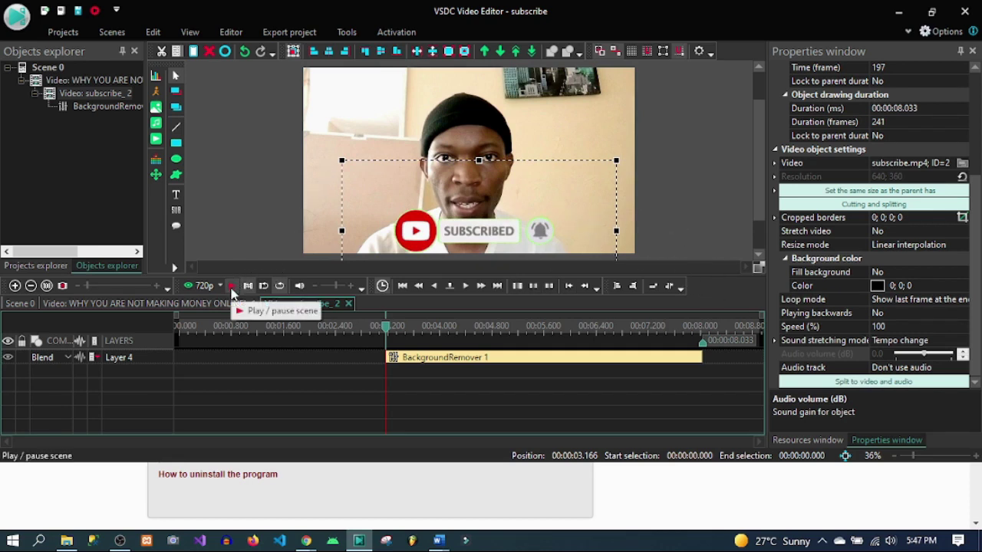
Step: Preview the subscribe overlay, then return the playhead to about 00:00:00.033 in the clip's timeline
click(231, 290)
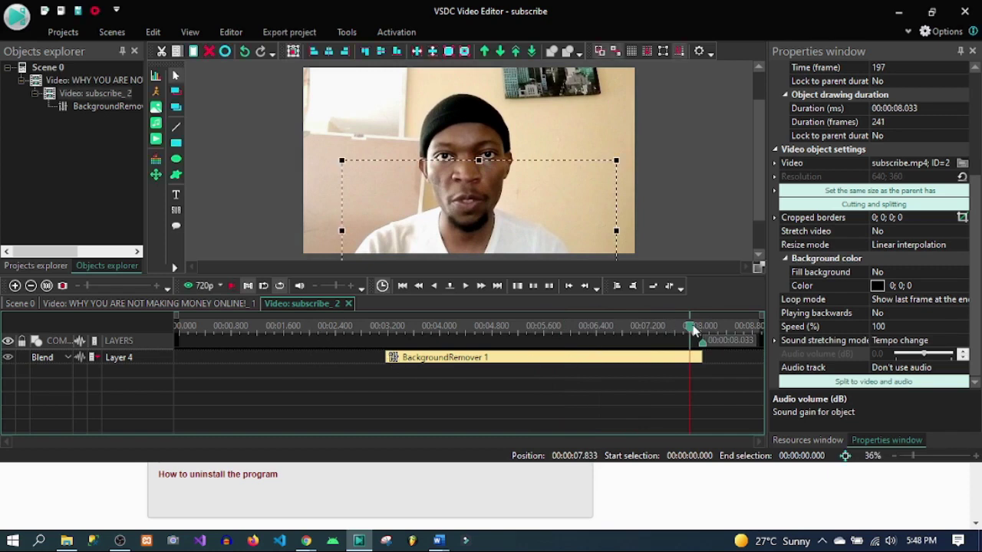
drag(688, 331, 182, 330)
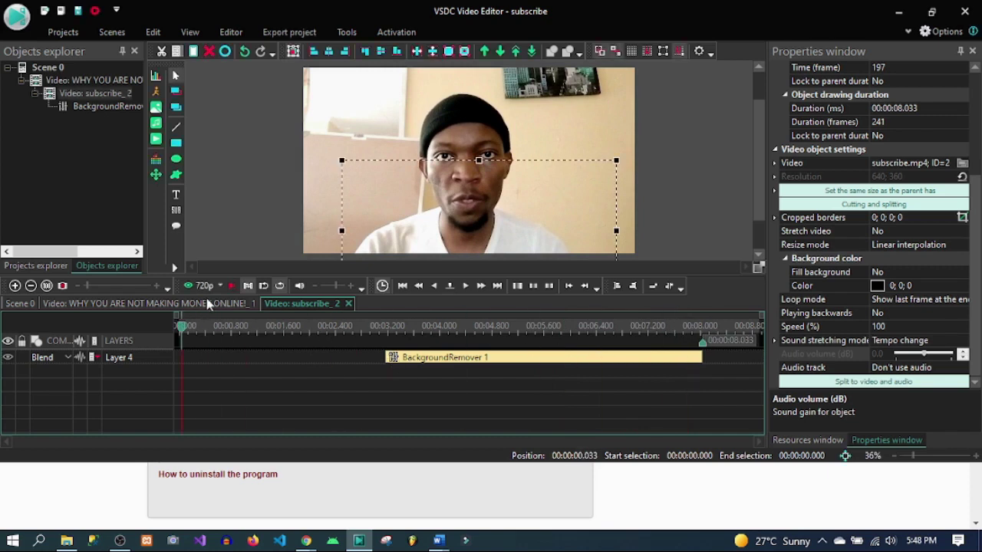
Step: Preview the subscribe overlay, then extend the background remover effect backward so it starts at 00:00:00.000 in the clip's timeline
click(230, 285)
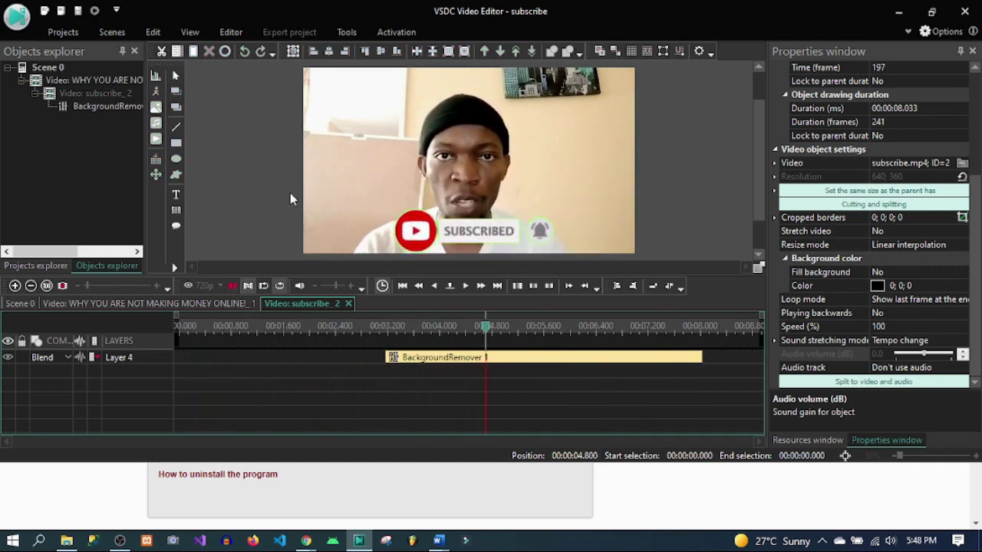
key(space)
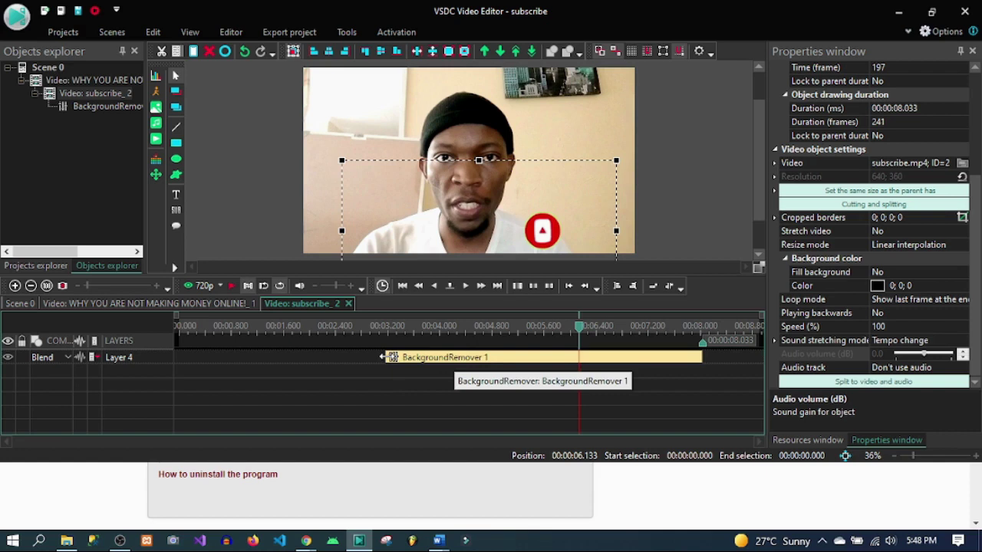
click(388, 357)
drag(384, 358, 178, 358)
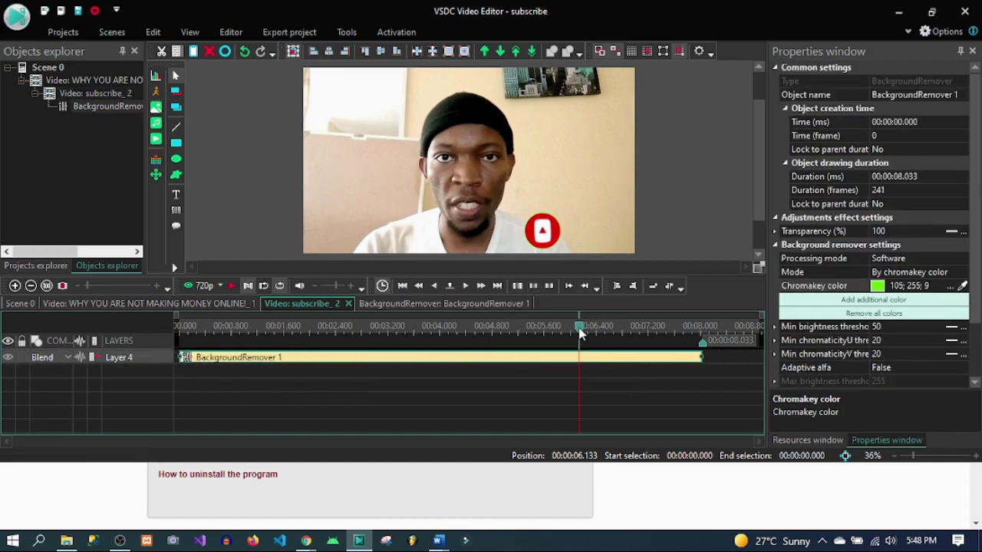
Step: Play the keyed subscribe overlay from the beginning of its timeline, then return the playhead to 00:00:00.000
drag(580, 332, 178, 331)
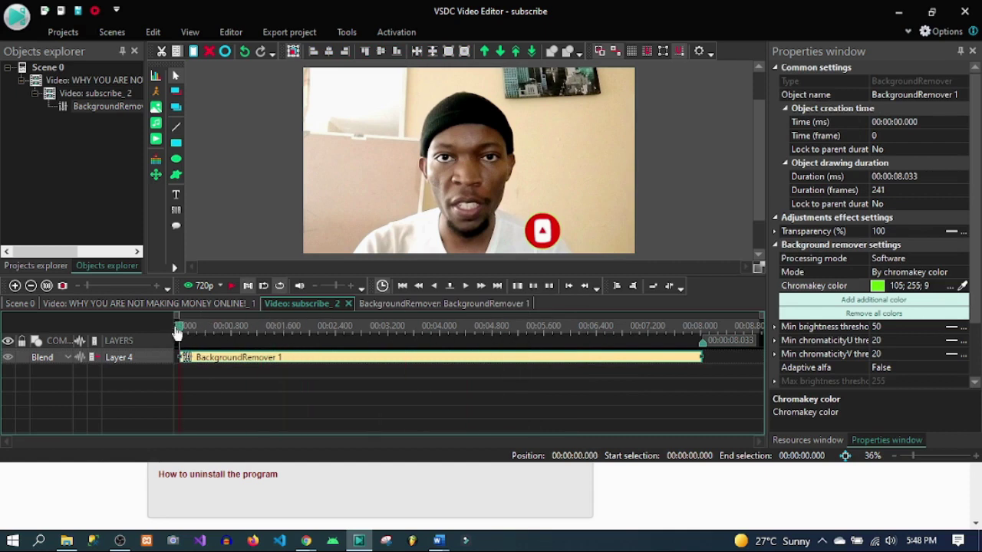
click(229, 285)
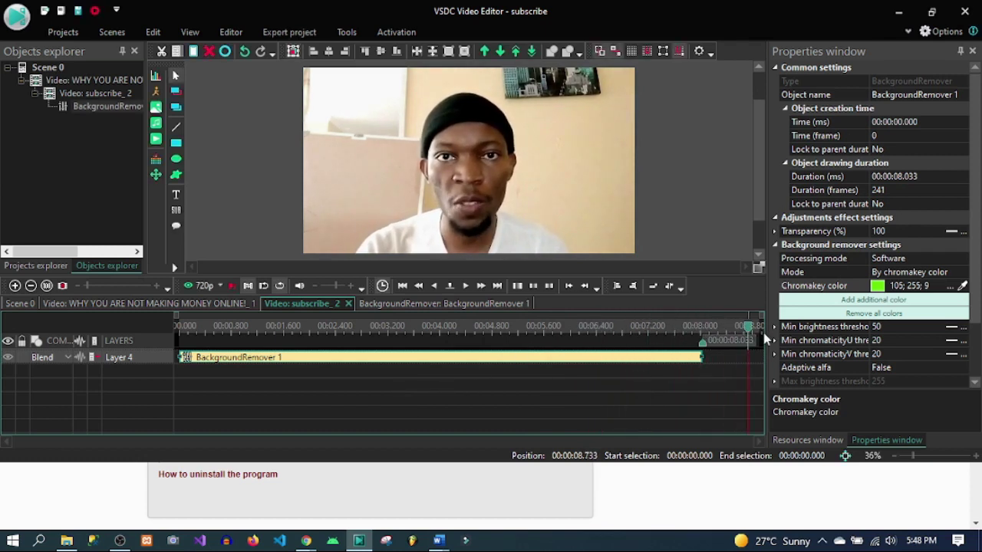
drag(742, 326, 177, 322)
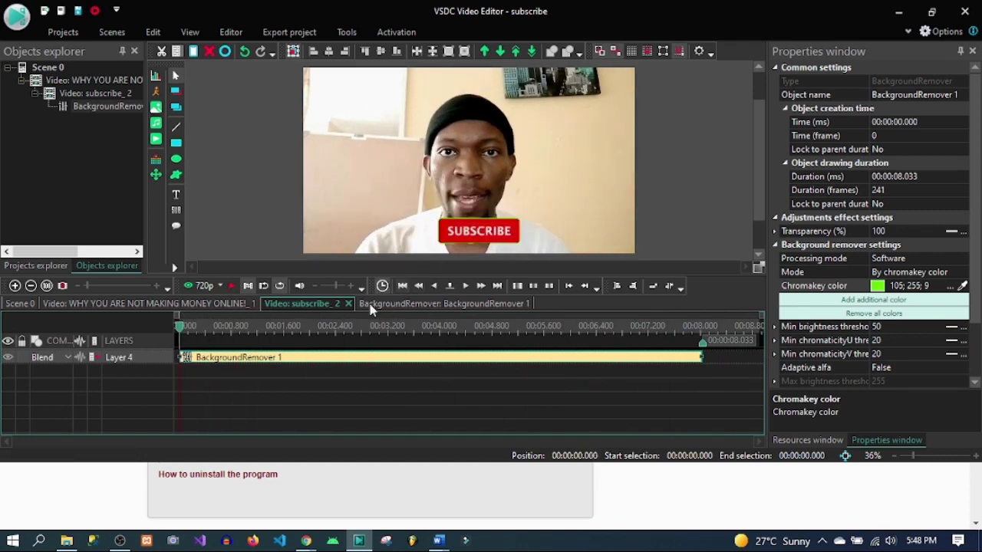
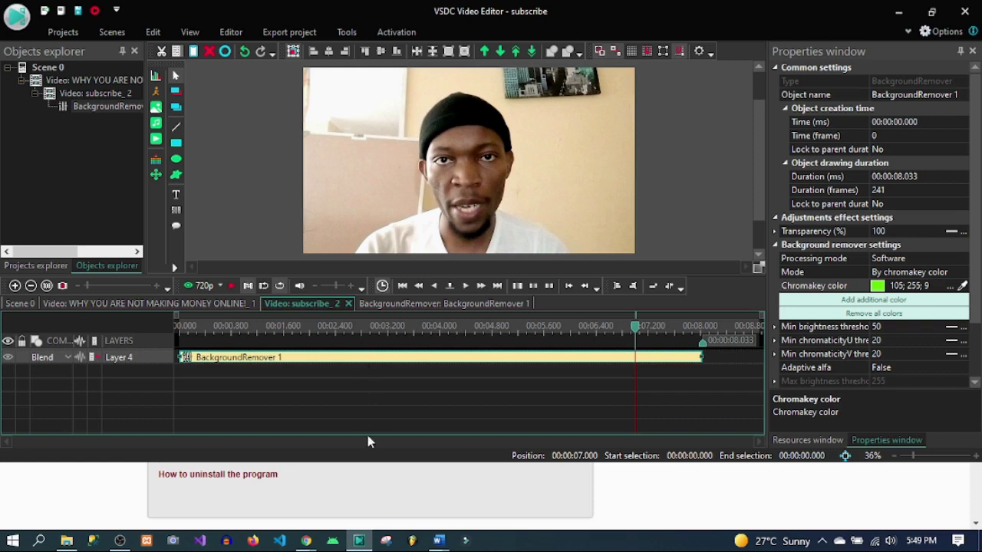
Step: Switch to Chrome, search for "ding sound mp3 download" in a new tab and open the Myinstants ding sound effect page
click(305, 541)
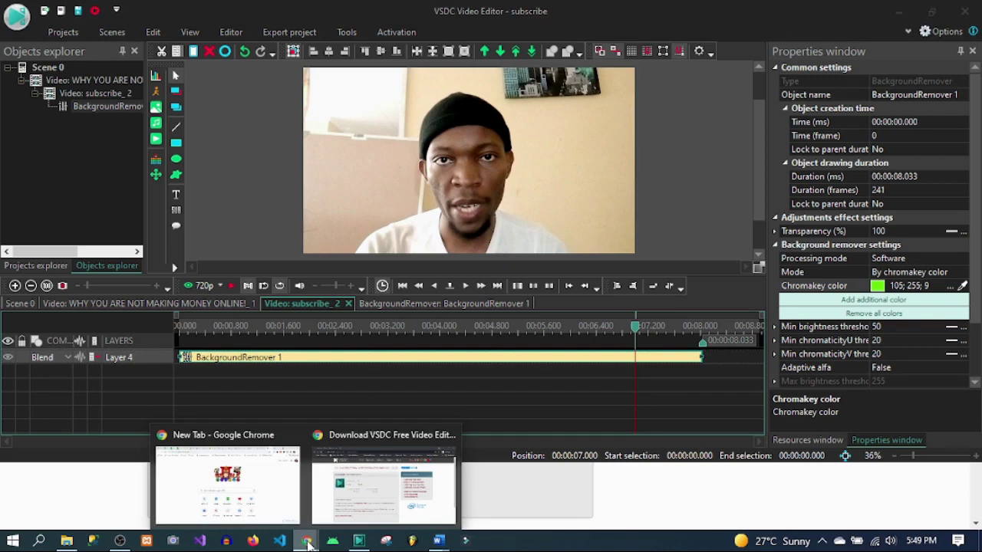
click(357, 510)
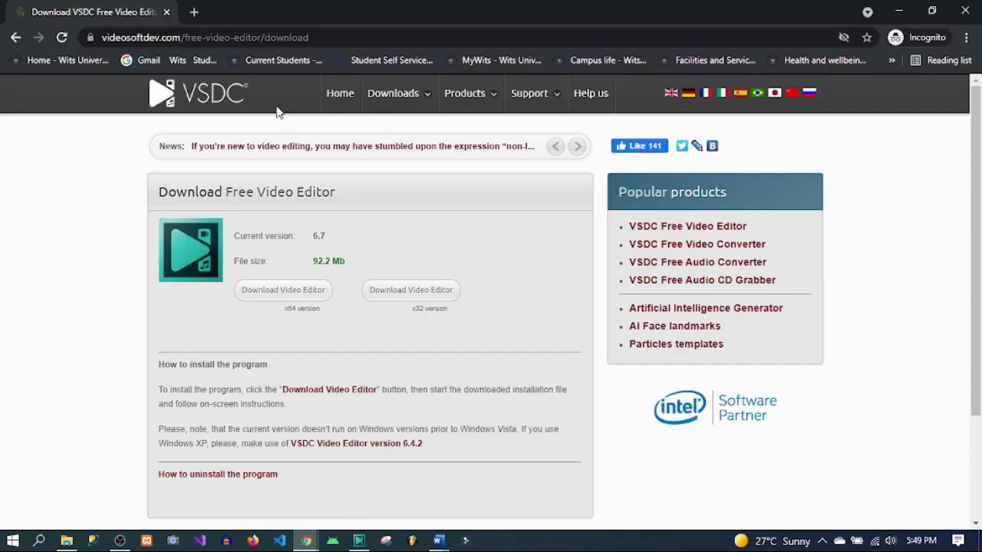
click(191, 13)
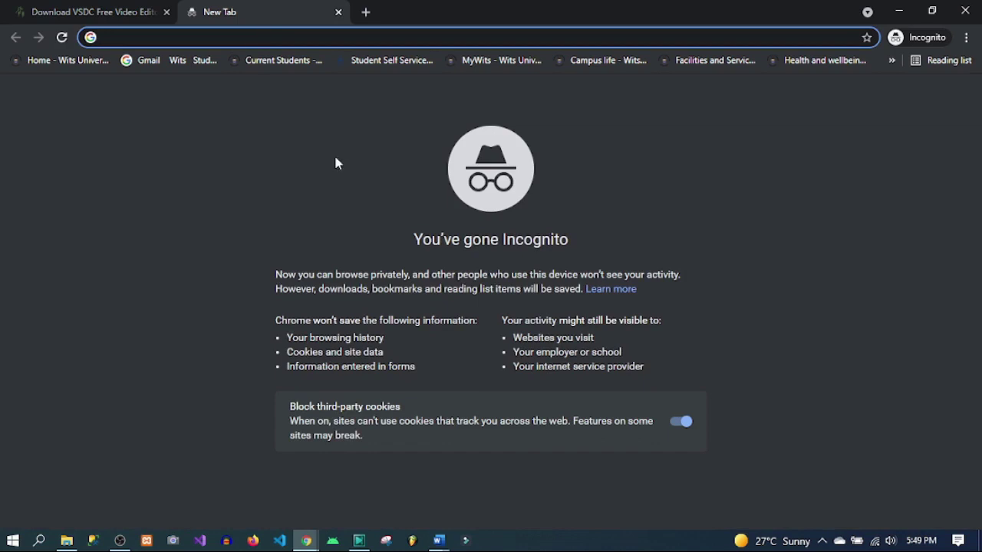
text(ding)
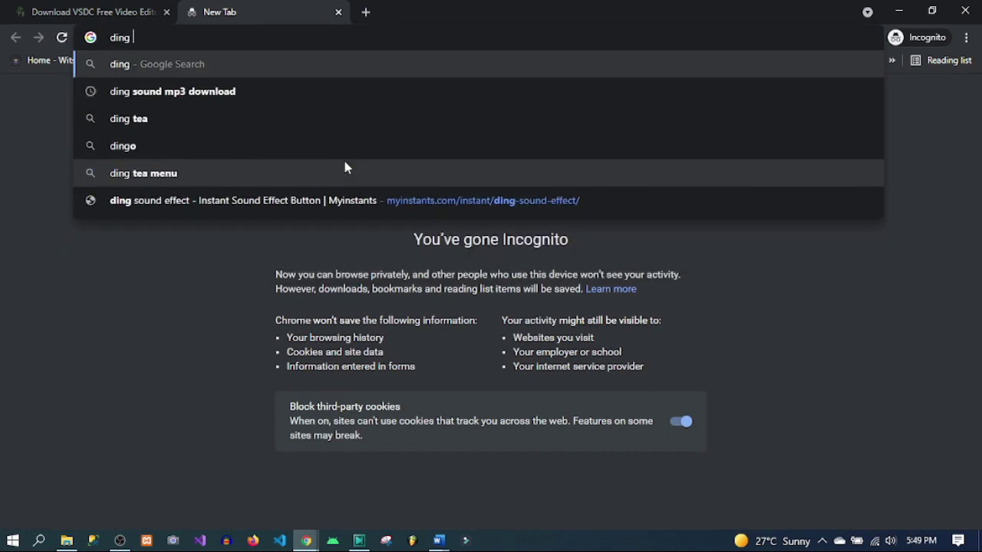
key(Down)
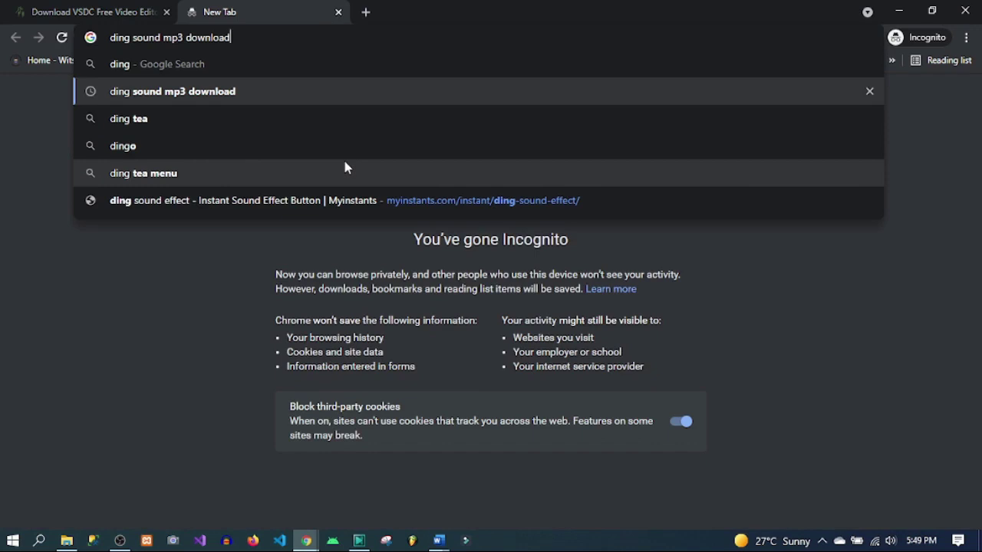
key(Return)
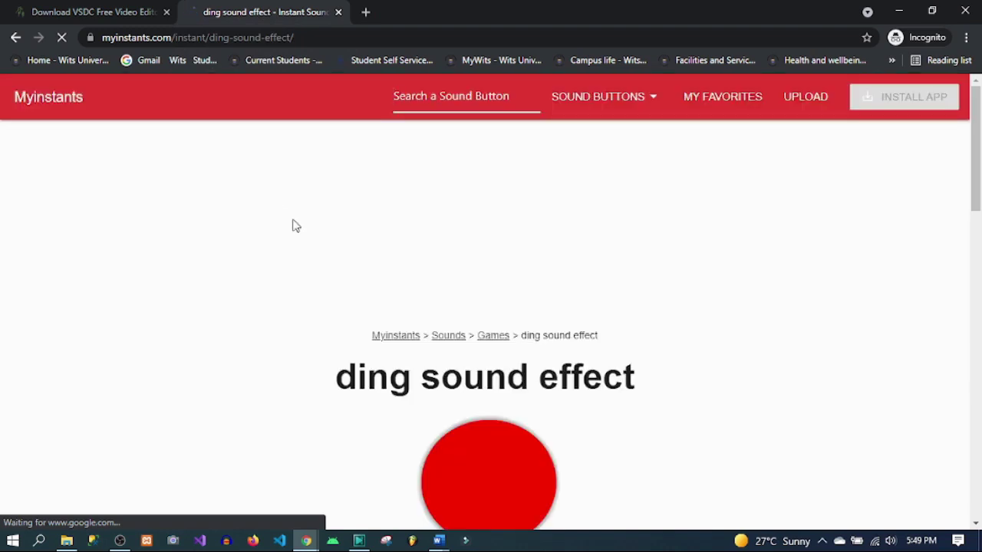
Step: Download the ding sound effect as an MP3, saving it as ding-sound-effect_2 in the Music folder under Downloads
scroll(296, 228, down, 5)
click(291, 253)
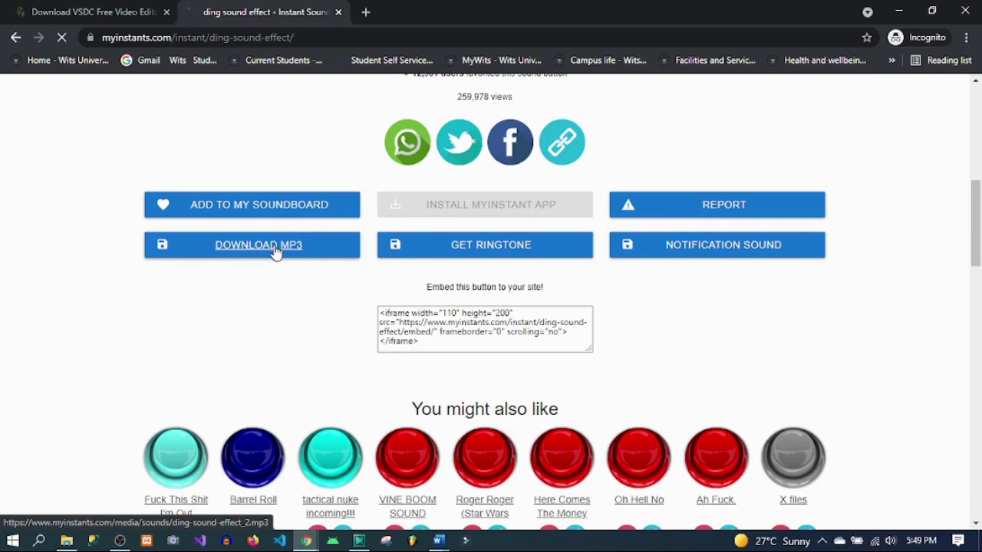
click(276, 253)
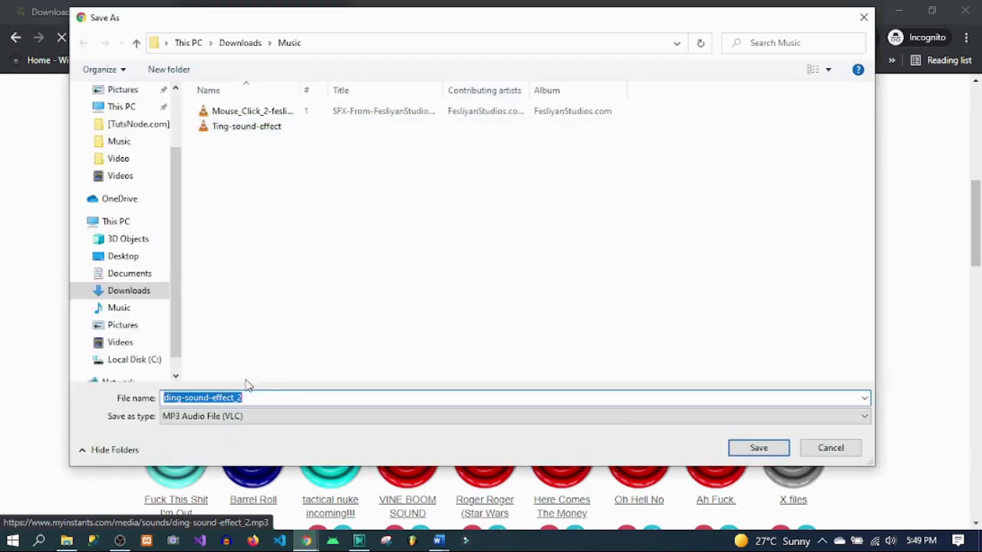
click(770, 450)
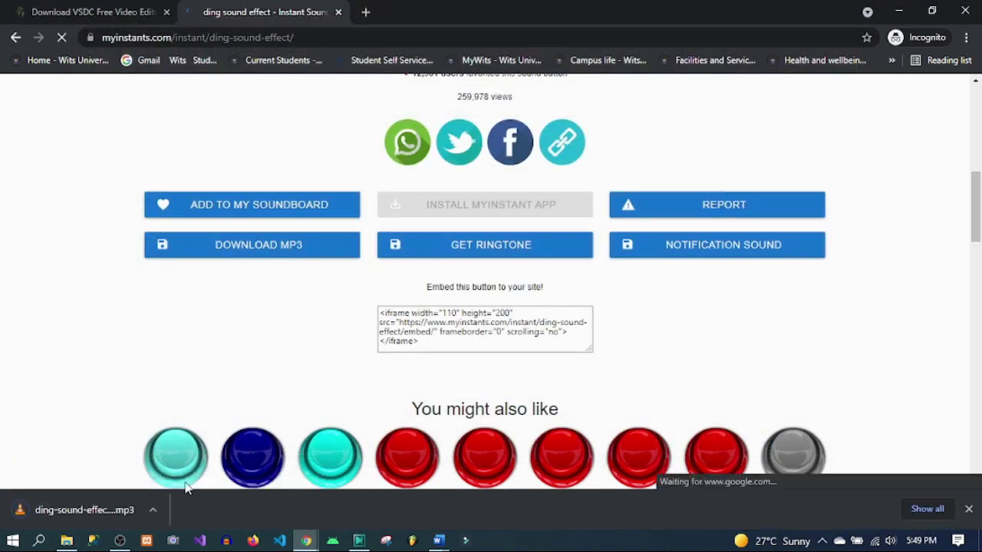
Step: Locate the downloaded ding-sound-effect_2 file in its folder and place it in the vido folder on the Desktop
click(151, 510)
click(189, 462)
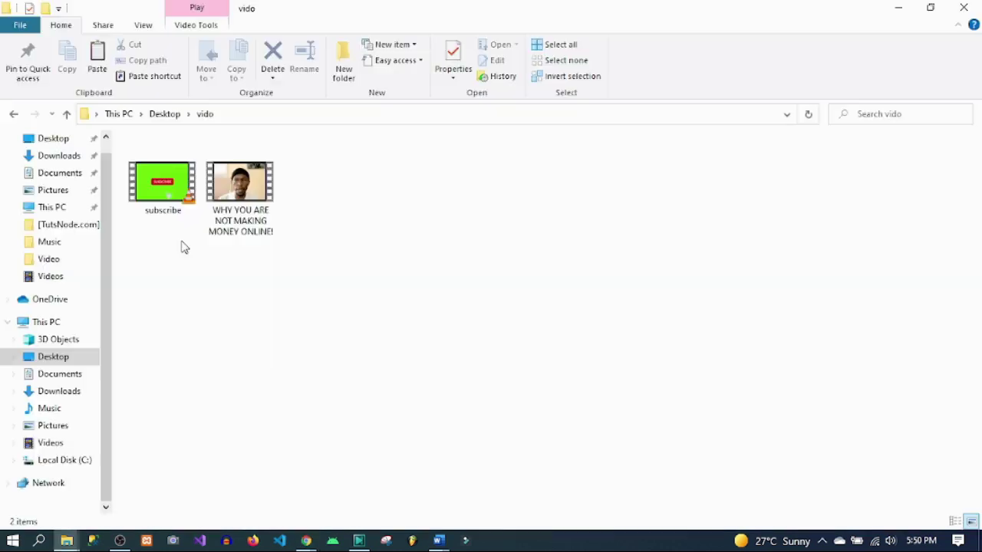
right_click(219, 293)
click(277, 142)
click(472, 384)
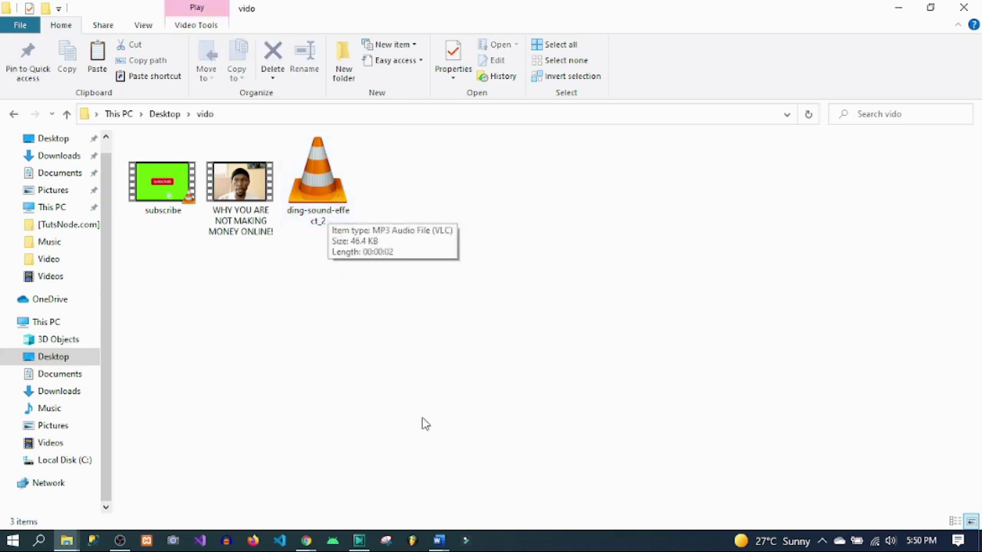
mouse_move(324, 200)
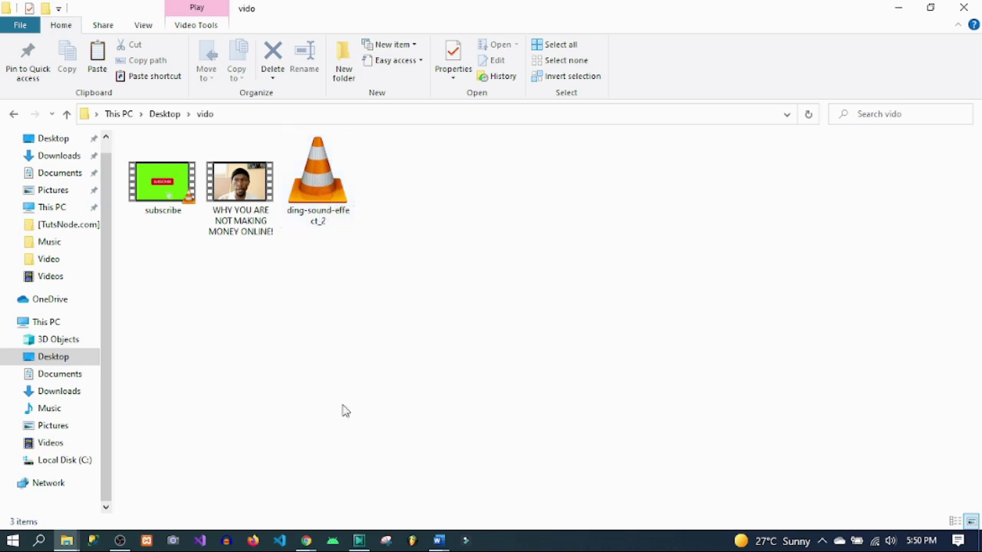
Step: Switch to VSDC Video Editor and set the subscribe timeline's playhead to 00:00:01.766, where the hand reaches the bell
click(359, 541)
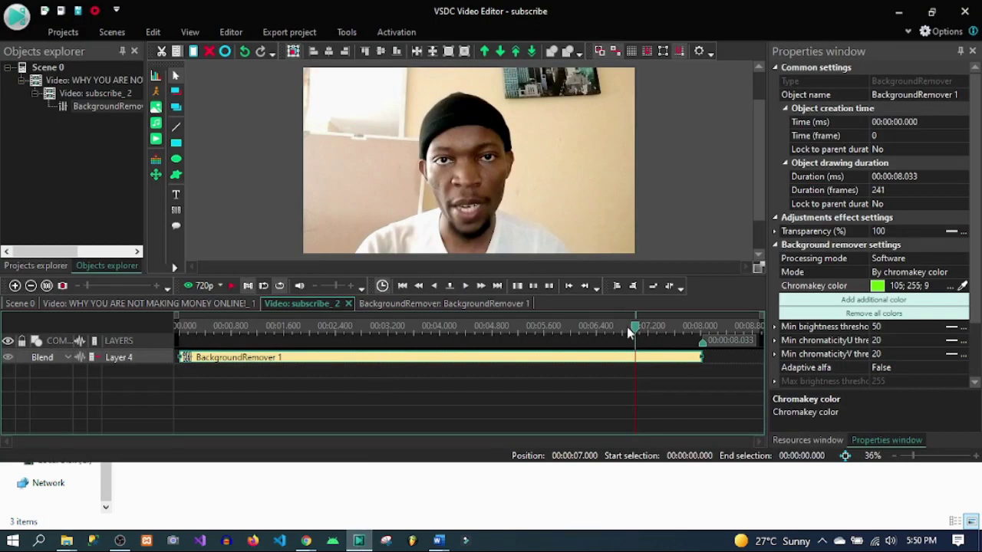
drag(636, 332, 347, 328)
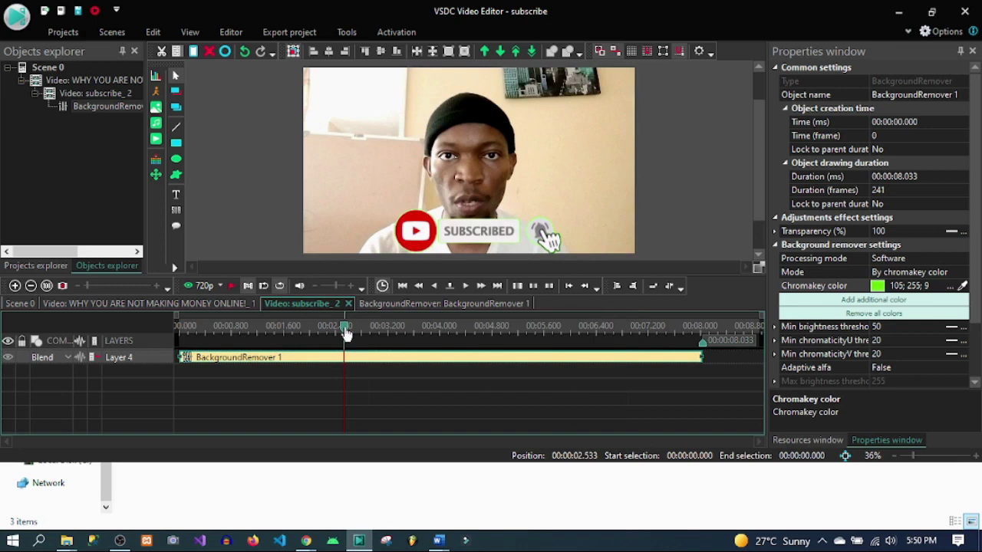
drag(346, 330, 335, 330)
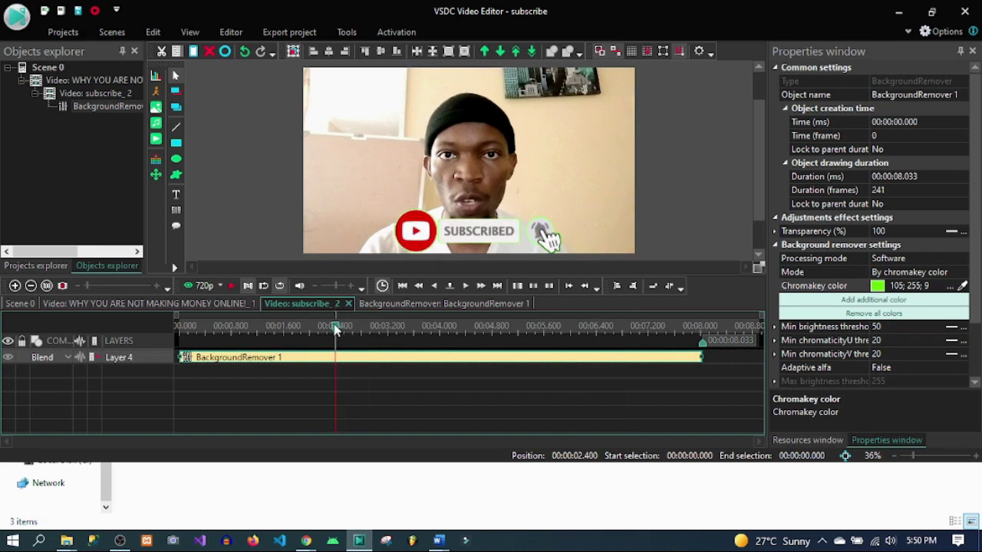
drag(338, 331, 298, 332)
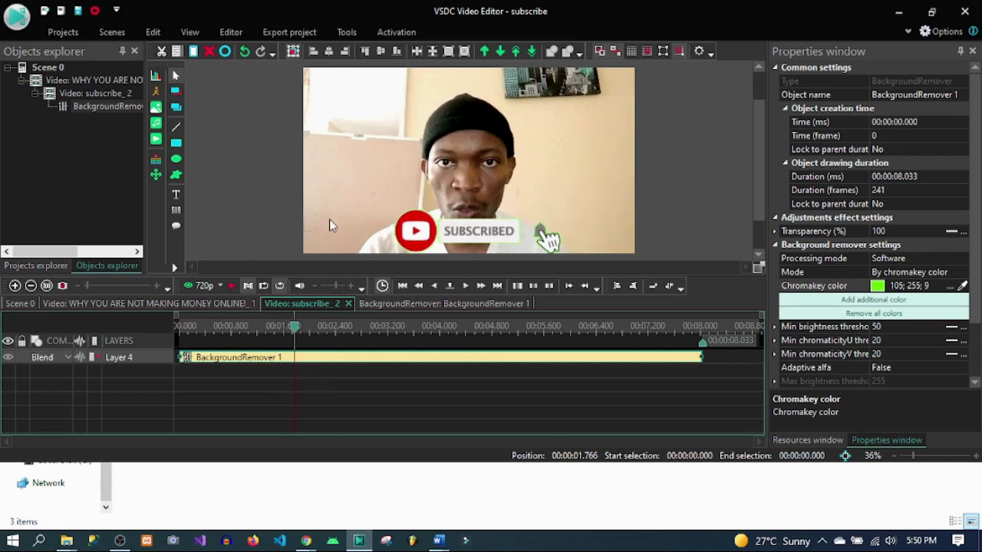
Step: Add ding-sound-effect_2 as an audio object to the subscribe timeline, using From cursor position and Insert to layer
click(230, 32)
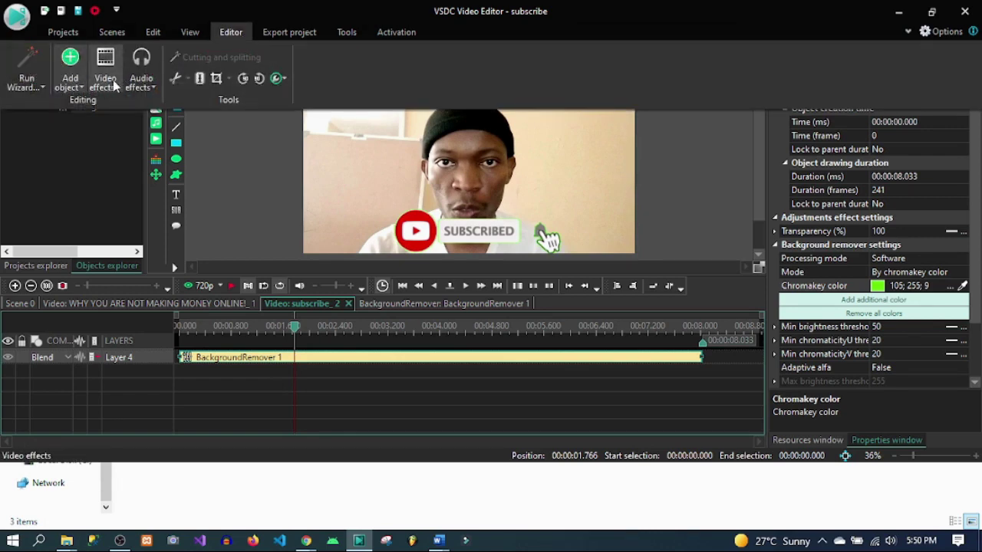
click(74, 87)
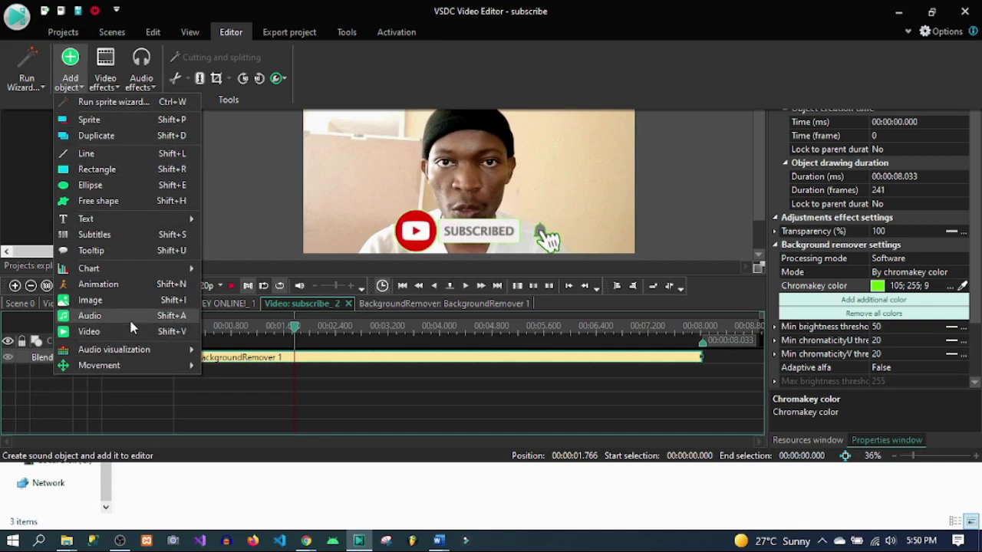
click(129, 316)
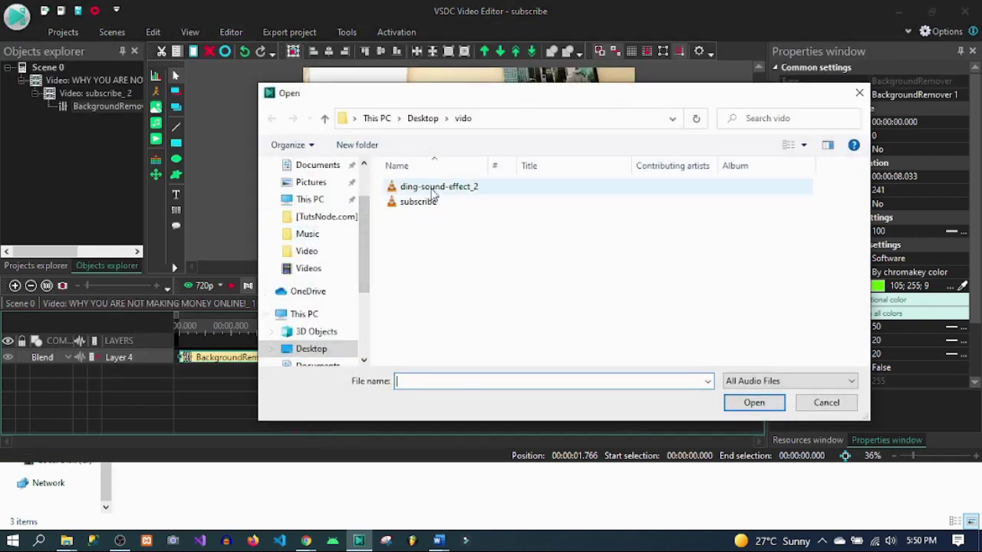
click(433, 190)
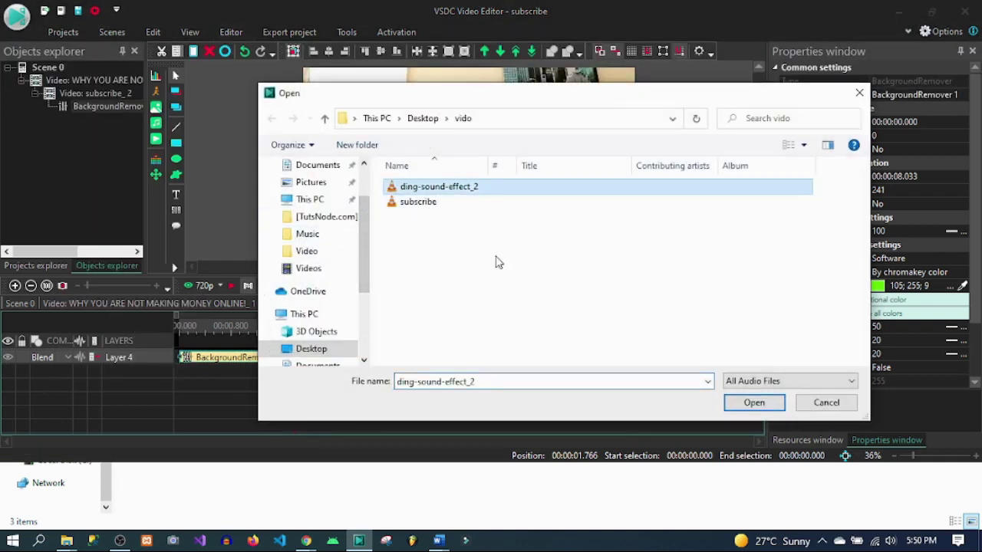
click(747, 402)
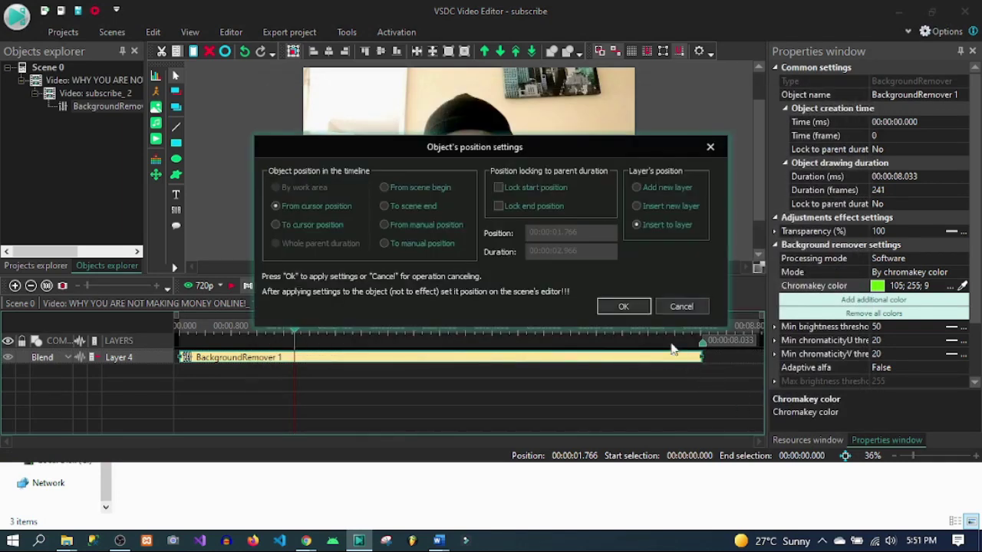
click(624, 306)
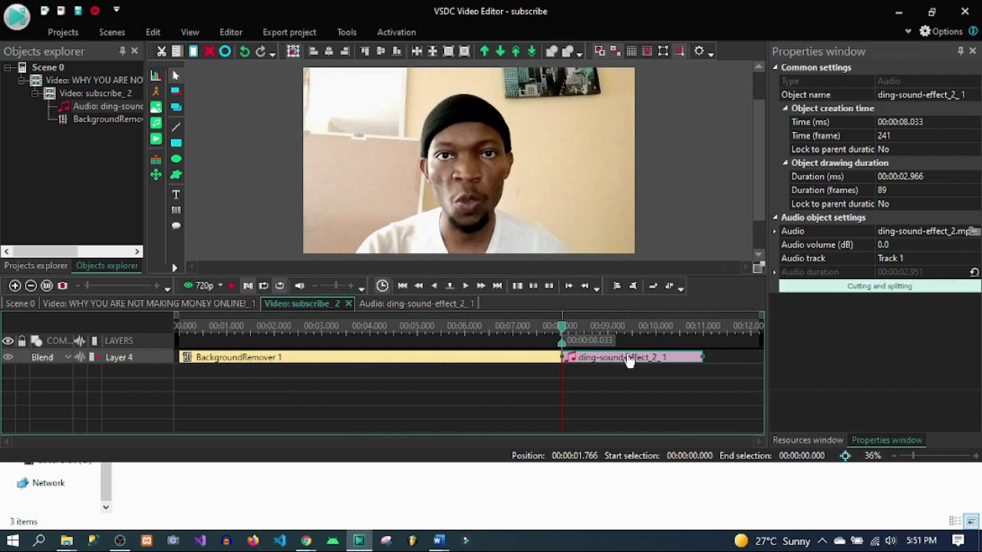
Step: Move the ding audio to its own layer below the background remover, starting at about 00:00:00.866, and preview from the beginning
drag(626, 362, 217, 371)
drag(253, 412, 283, 417)
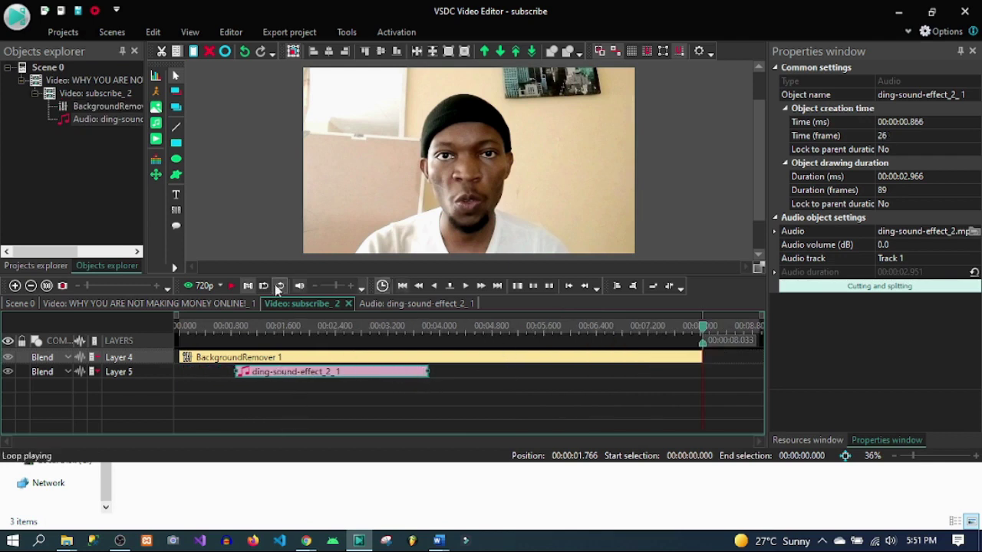
drag(704, 333, 169, 329)
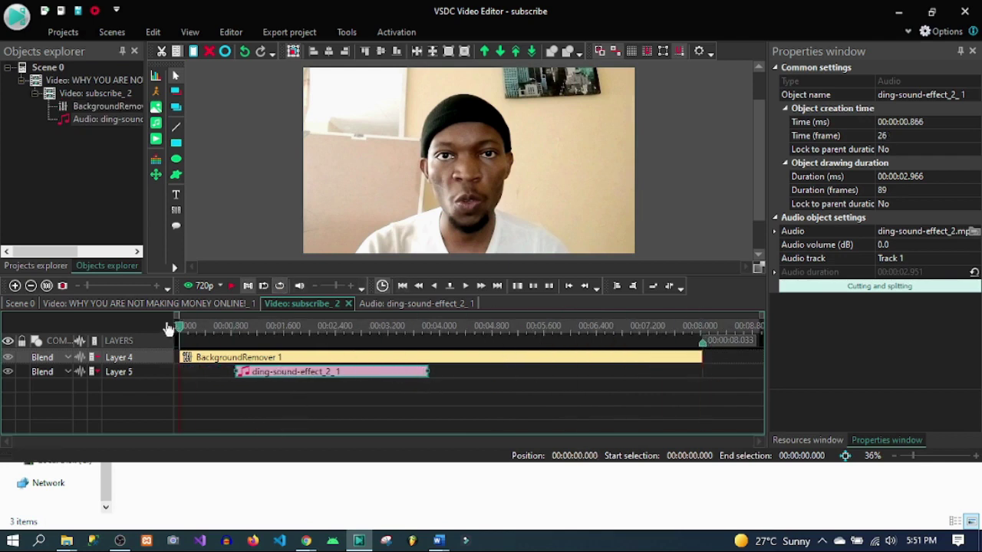
click(231, 286)
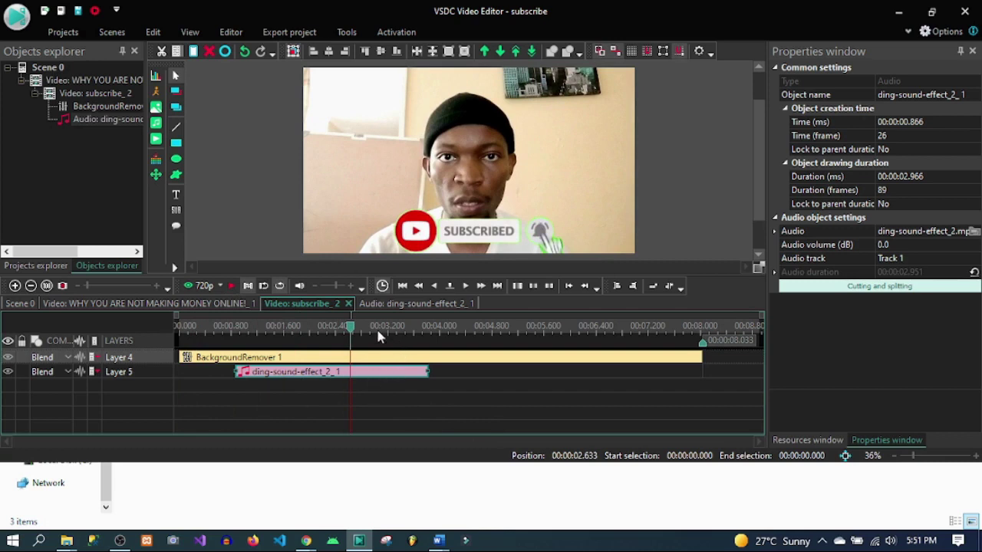
Step: Align the ding audio's start with the bell click at 00:00:01.900, then preview the timeline from the beginning
drag(352, 329, 305, 333)
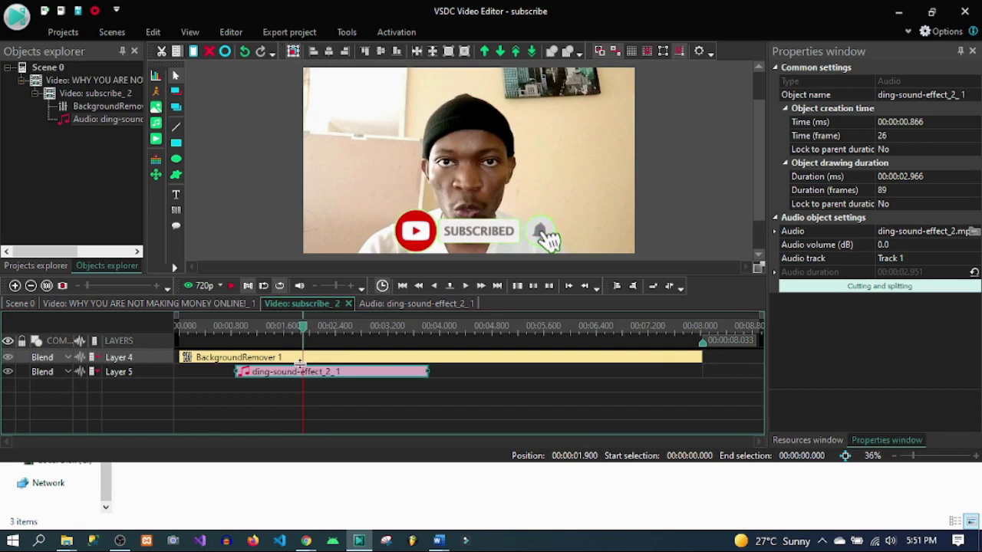
drag(278, 375, 346, 374)
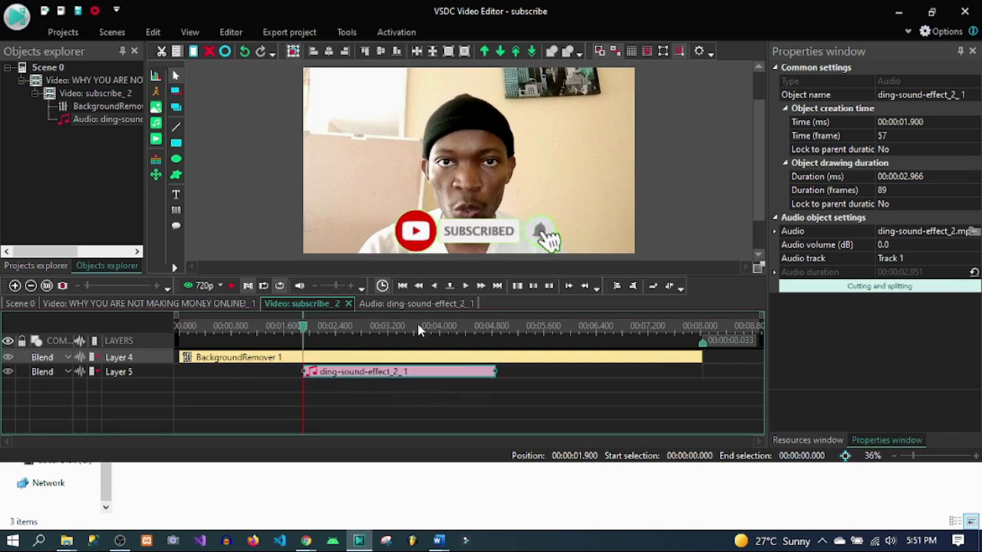
drag(305, 330, 180, 331)
key(space)
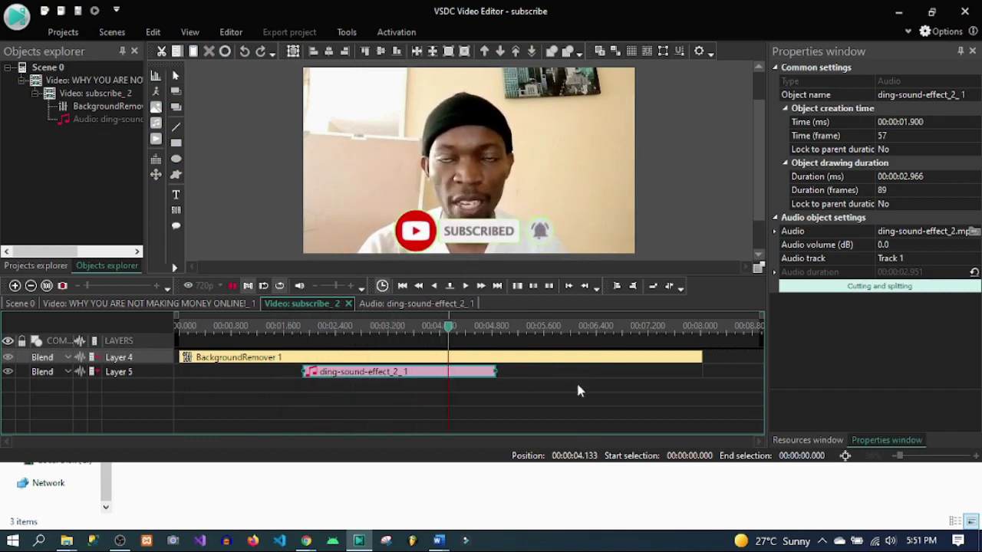
Step: Stop the preview, switch to the Chrome window with the ding sound page, and search for "click sound mp3 download"
key(space)
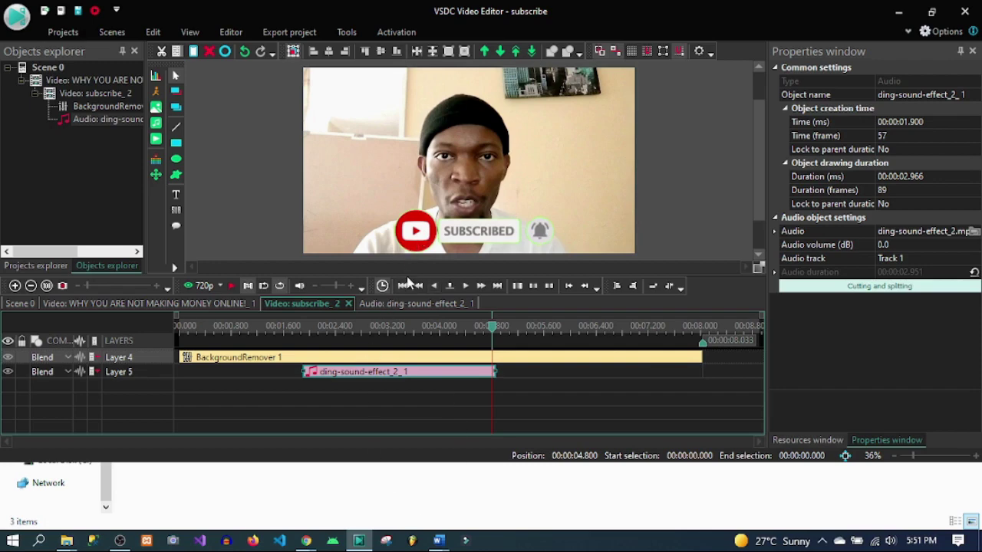
mouse_move(305, 541)
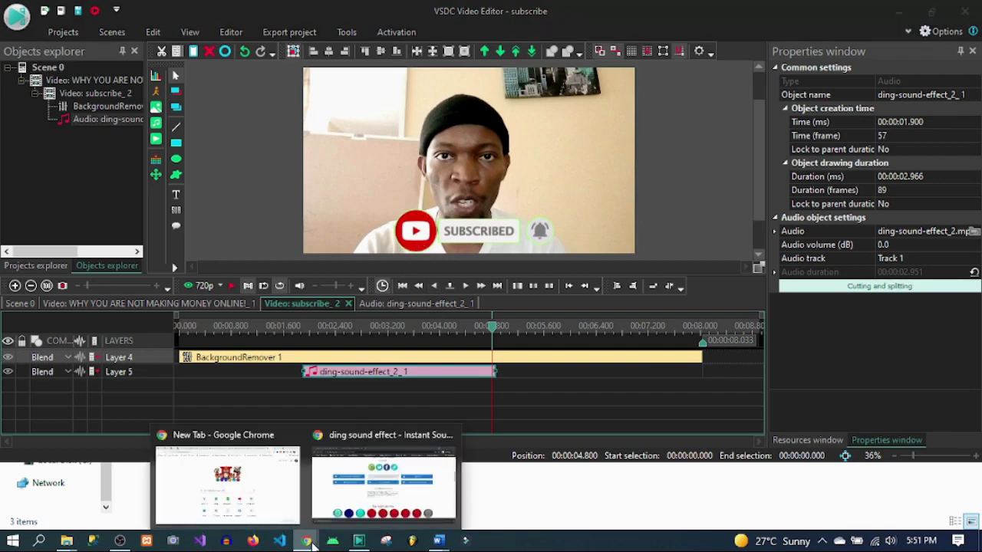
click(354, 486)
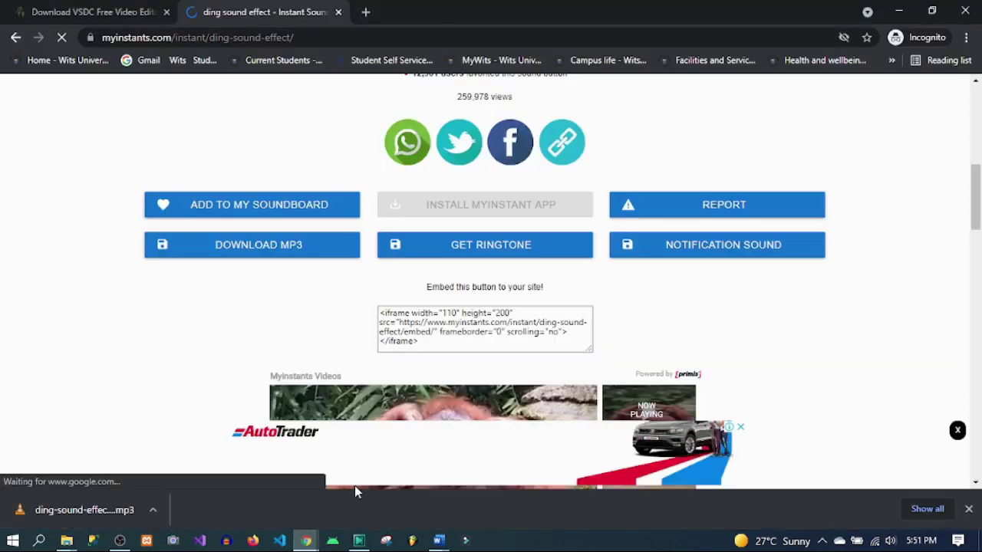
click(252, 31)
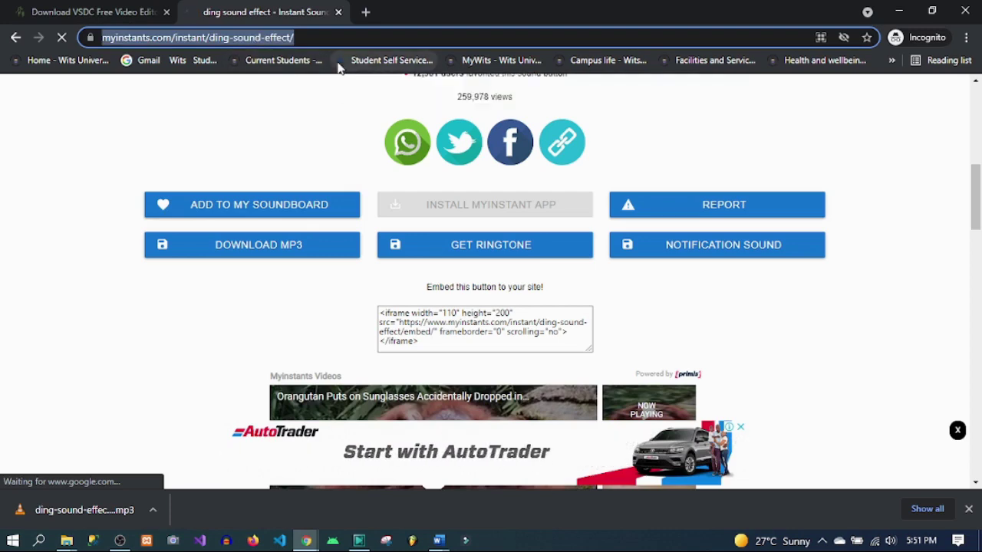
text(click so)
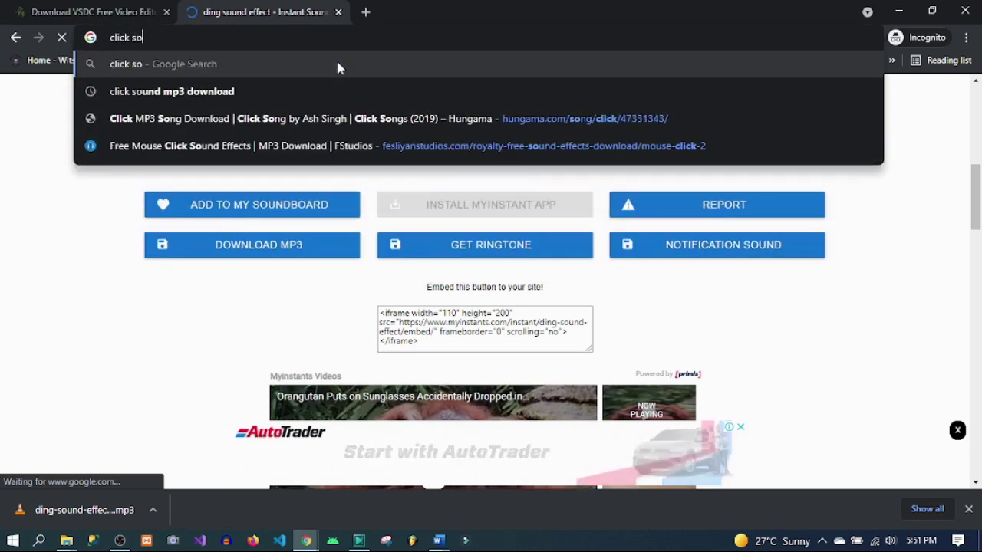
text(und mp3)
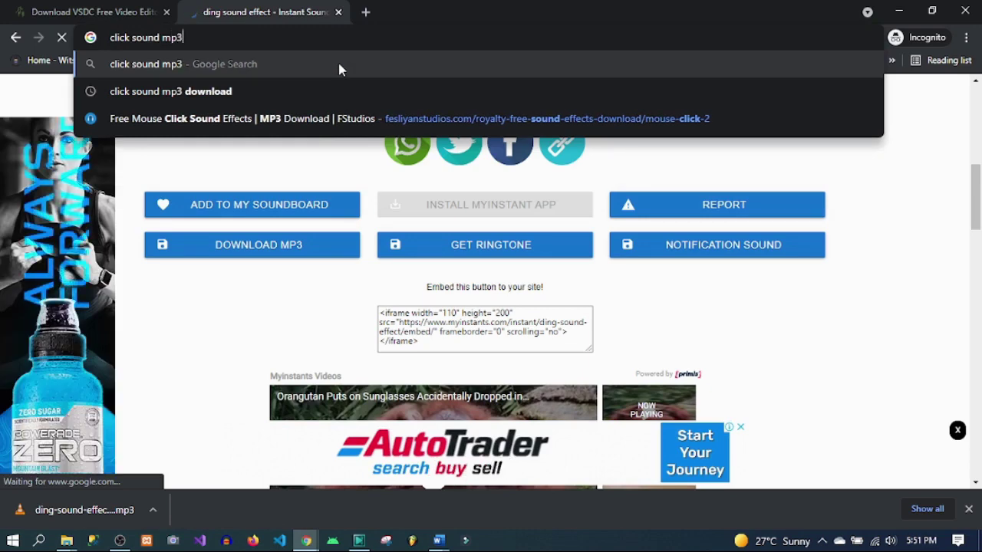
key(Down)
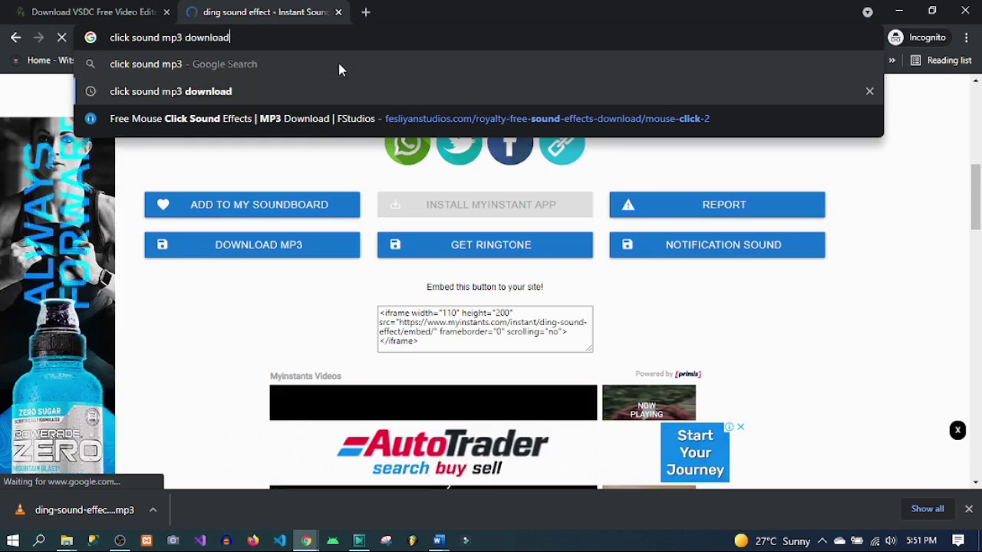
key(Return)
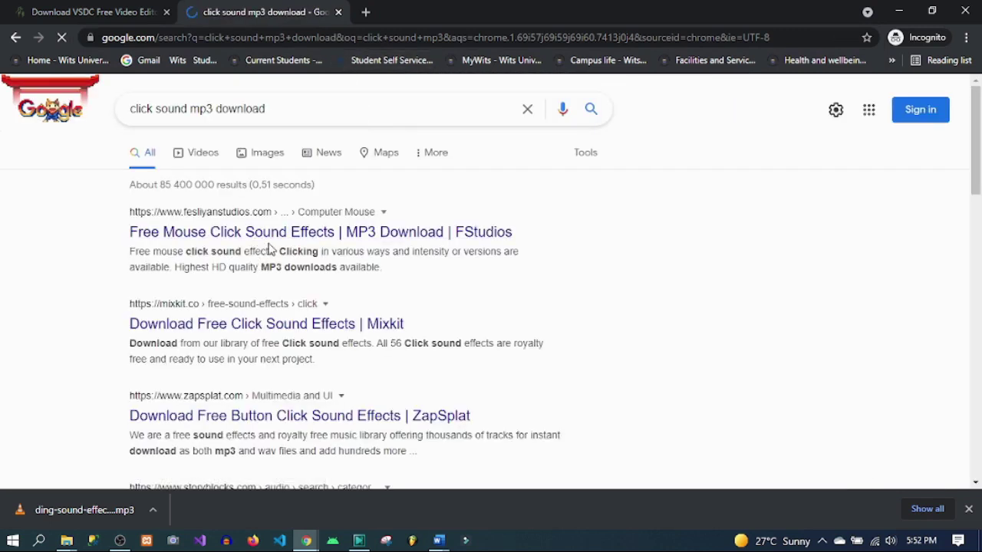
Step: From the FesliyanStudios result, download the Medium Distance version of Mouse Click 00 Sound Effect into the Music folder and dismiss the download notice
scroll(306, 291, down, 10)
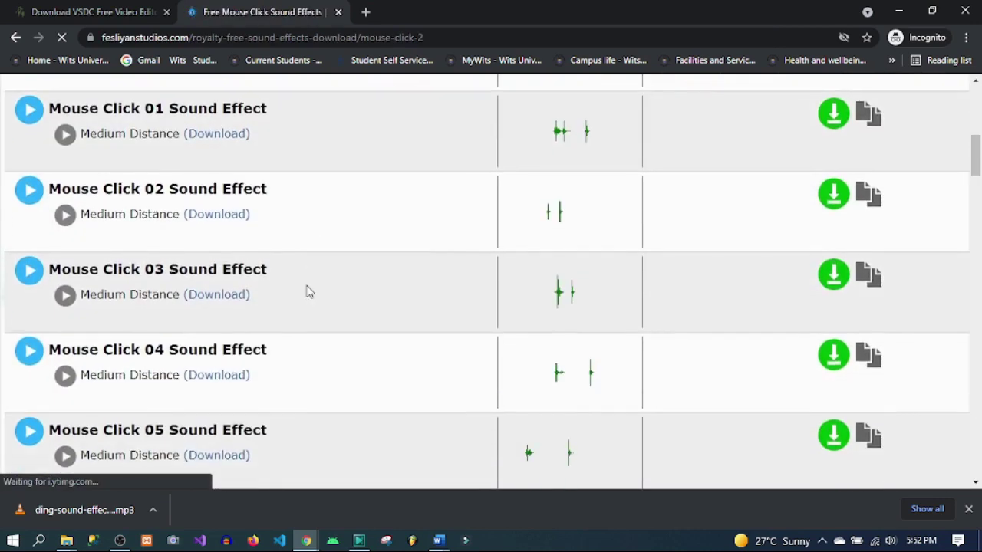
scroll(314, 290, up, 2)
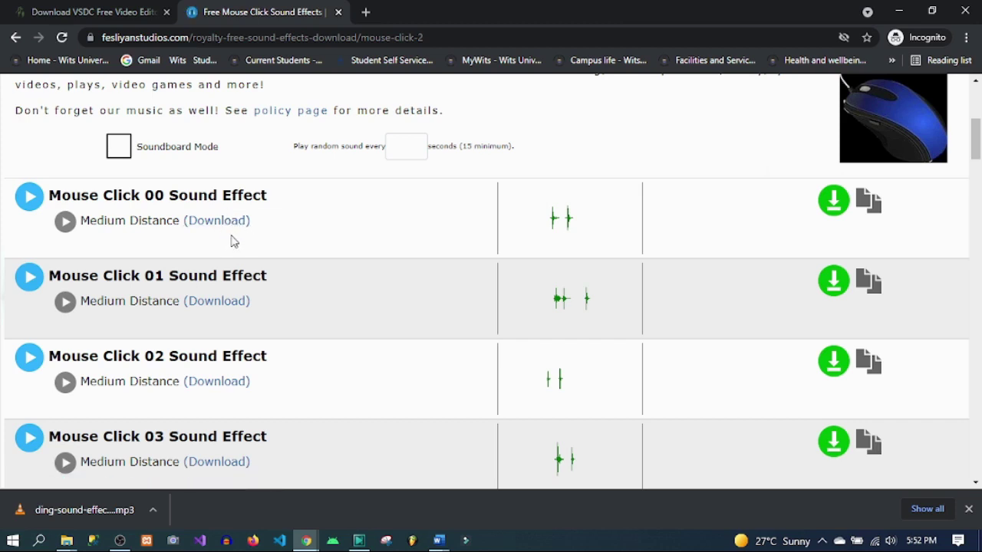
scroll(232, 240, up, 4)
scroll(235, 237, down, 2)
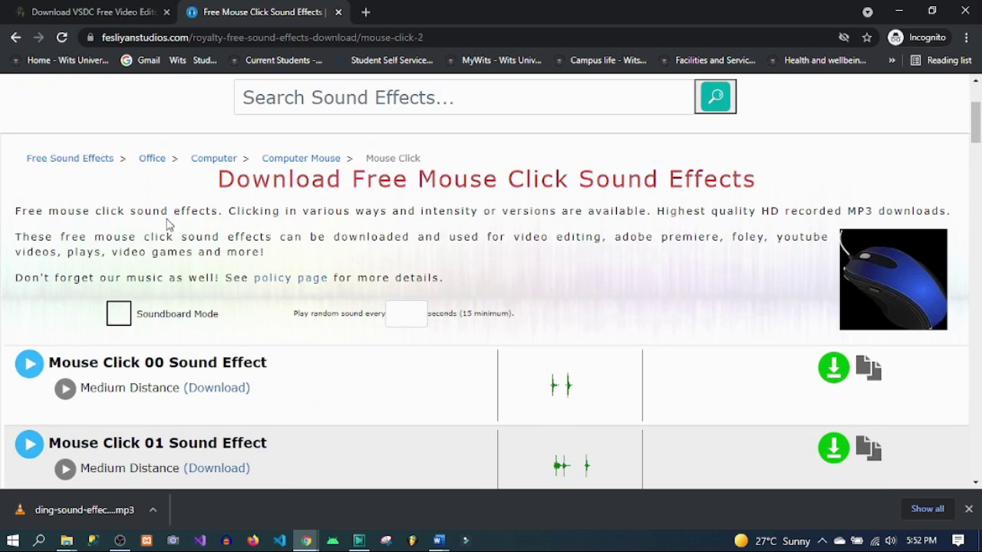
scroll(222, 272, down, 2)
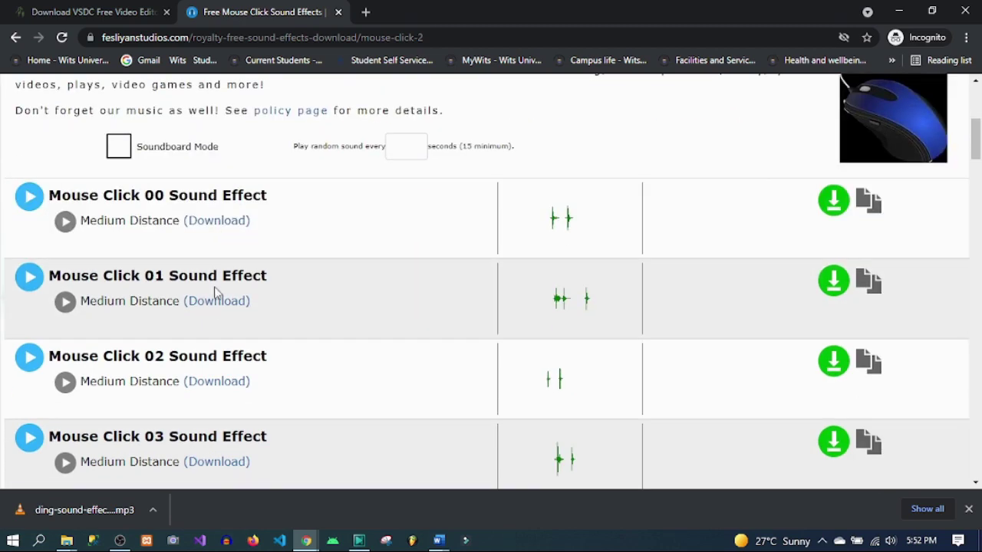
click(218, 224)
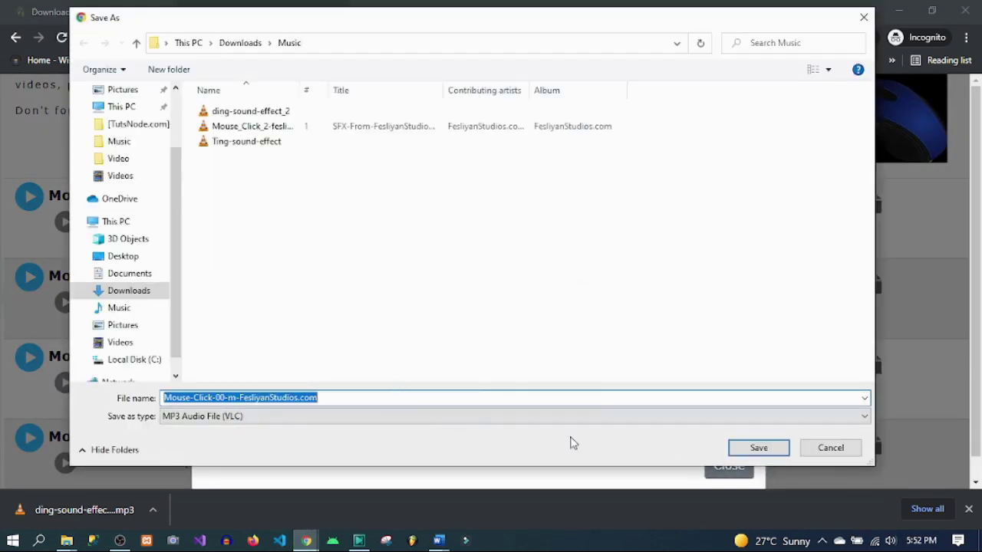
click(756, 449)
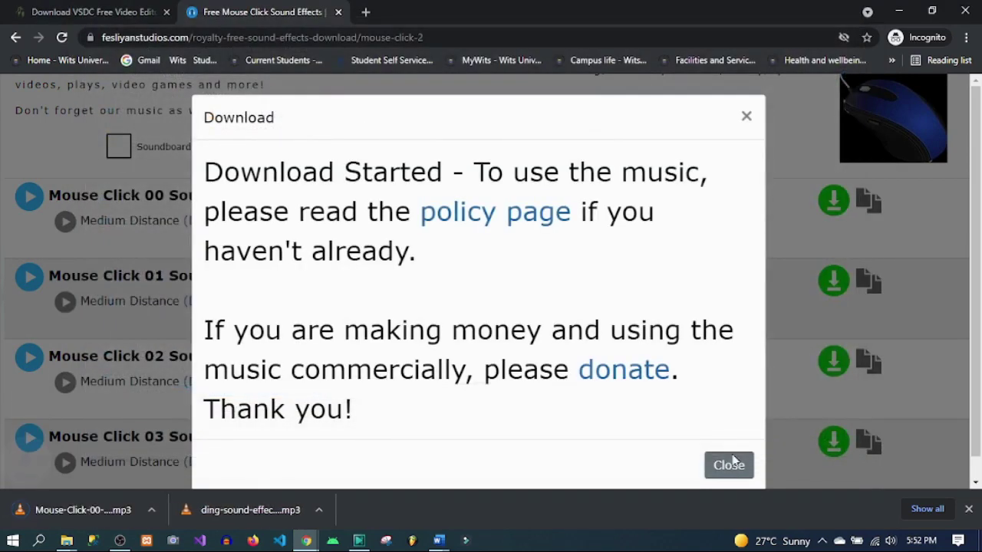
click(746, 117)
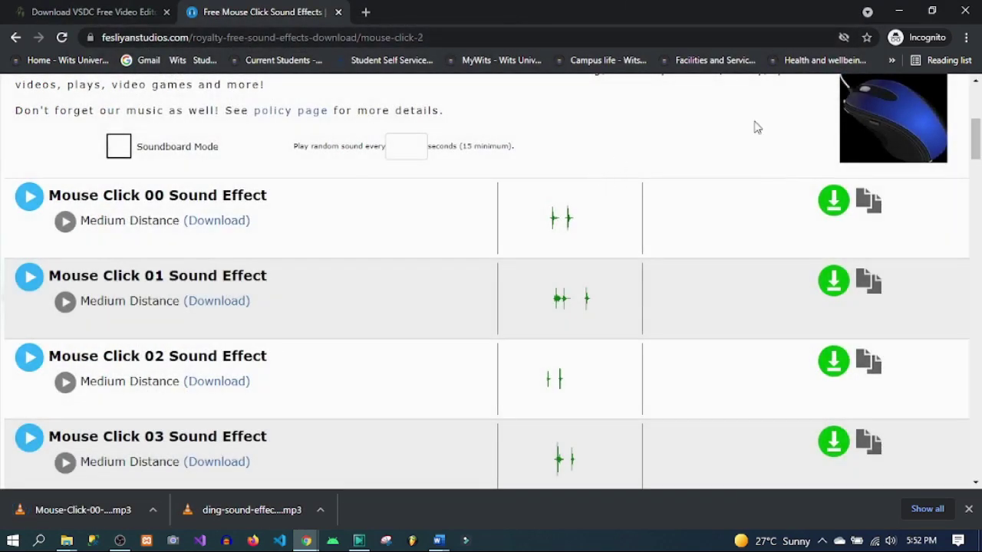
Step: Switch to VSDC Video Editor and play the subscribe timeline from the start, stopping at 00:00:00.566 where the hand reaches SUBSCRIBE
click(358, 541)
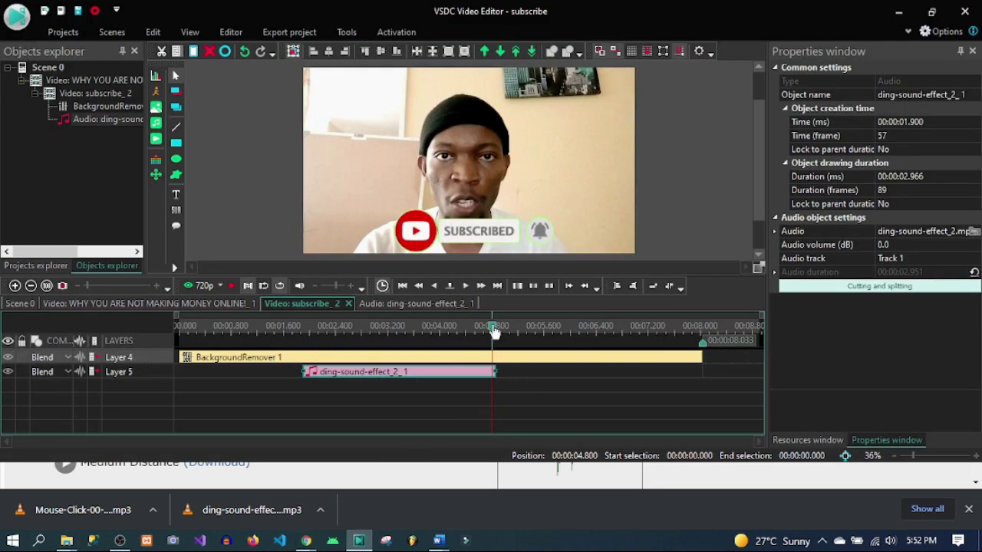
drag(493, 327, 181, 322)
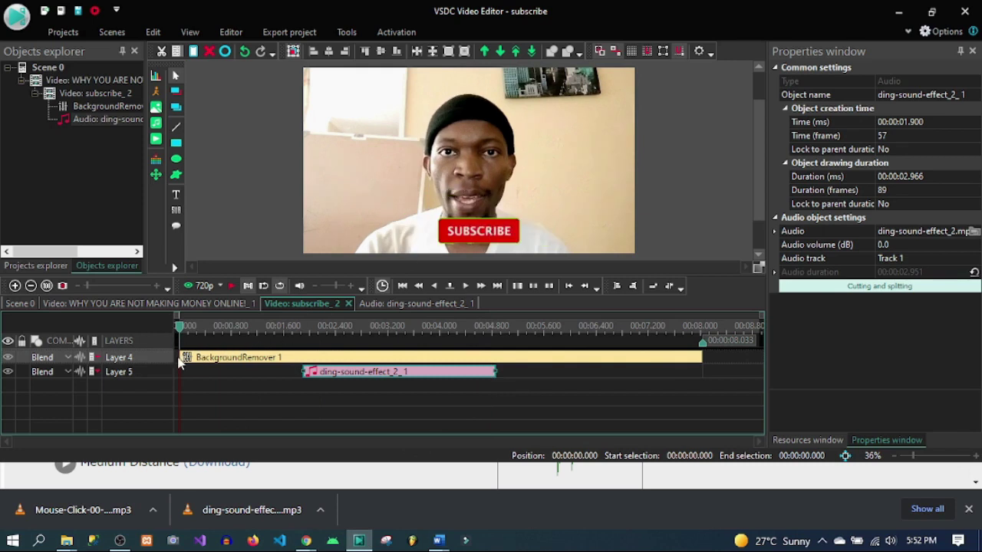
key(space)
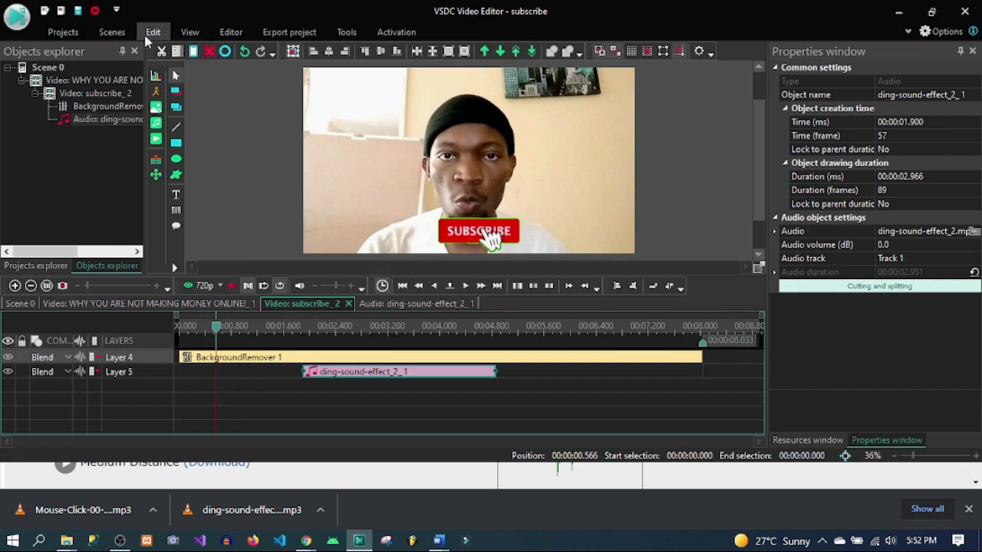
Step: Add Mouse-Click-00-m-FesliyanStudios.com as an audio object to the subscribe timeline, using From cursor position and Insert to layer
click(230, 32)
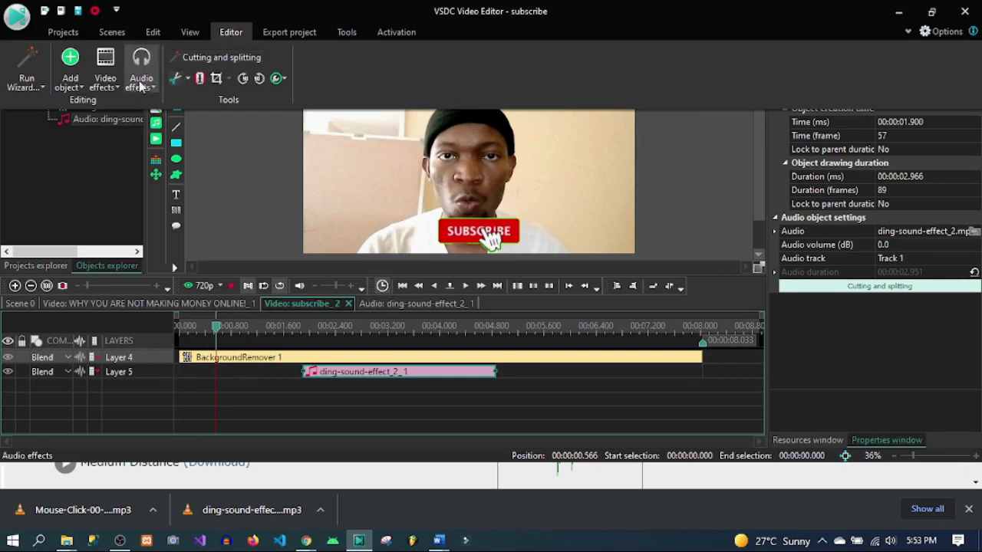
click(73, 86)
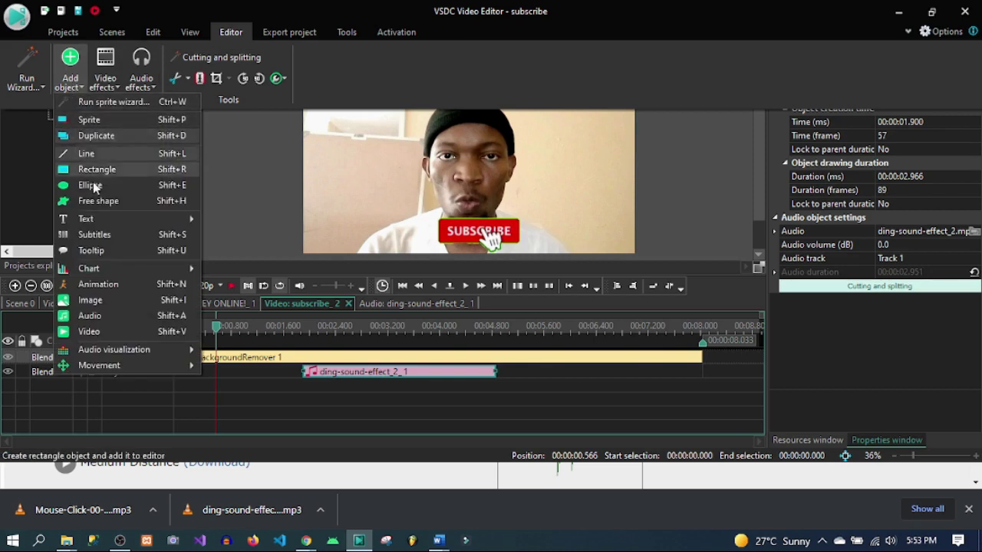
click(152, 321)
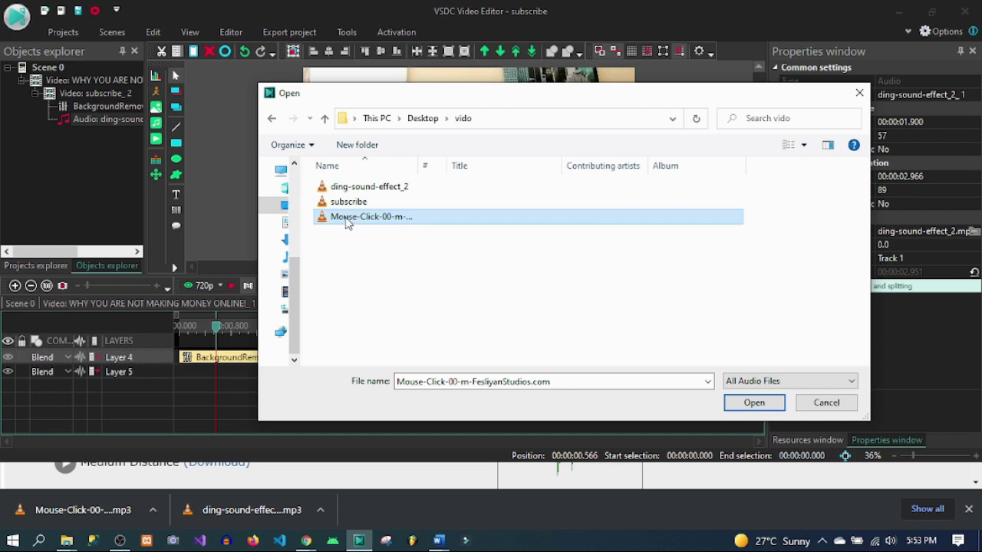
click(750, 407)
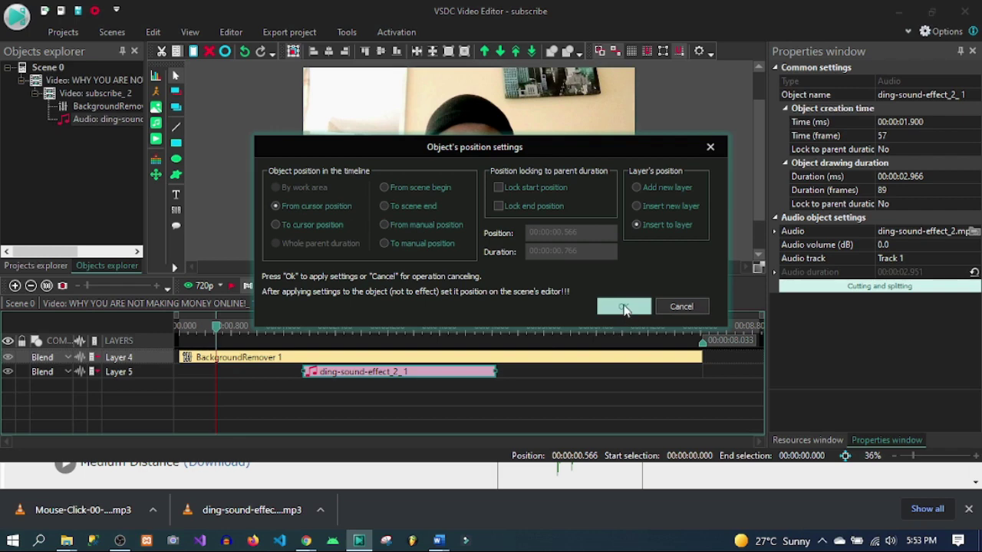
drag(529, 146, 692, 146)
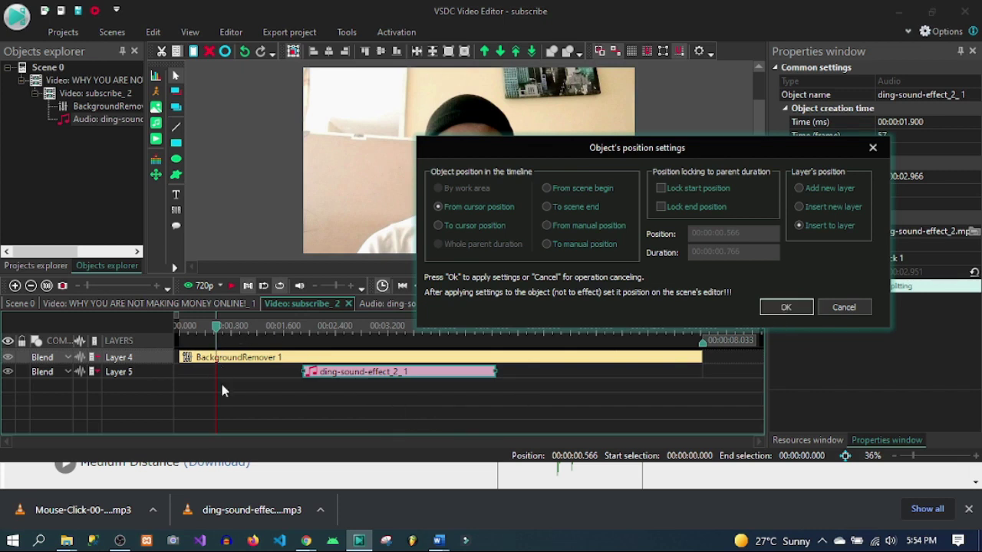
click(786, 308)
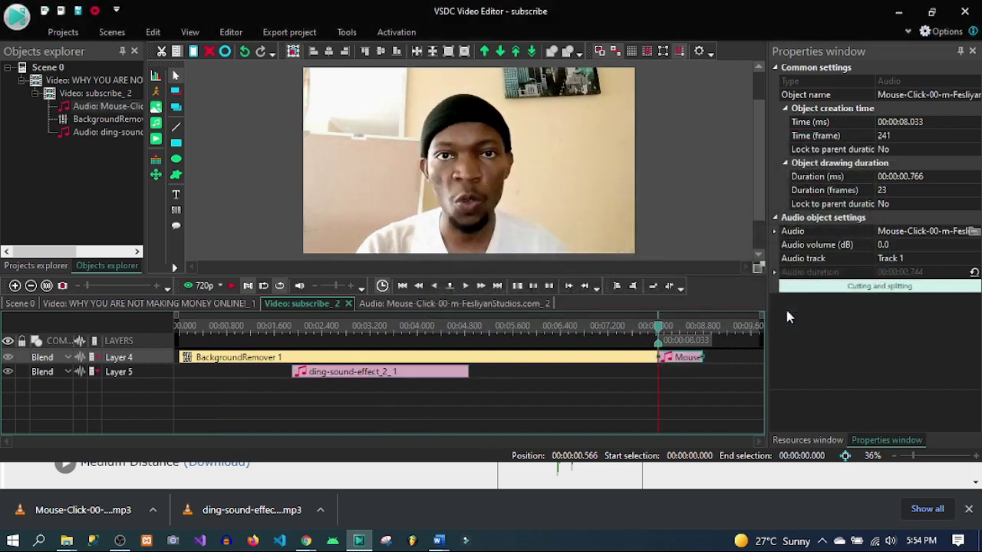
Step: Move the mouse click audio to its own layer below the ding audio, starting at about 00:00:00.233, and preview twice from the beginning
drag(688, 365, 237, 393)
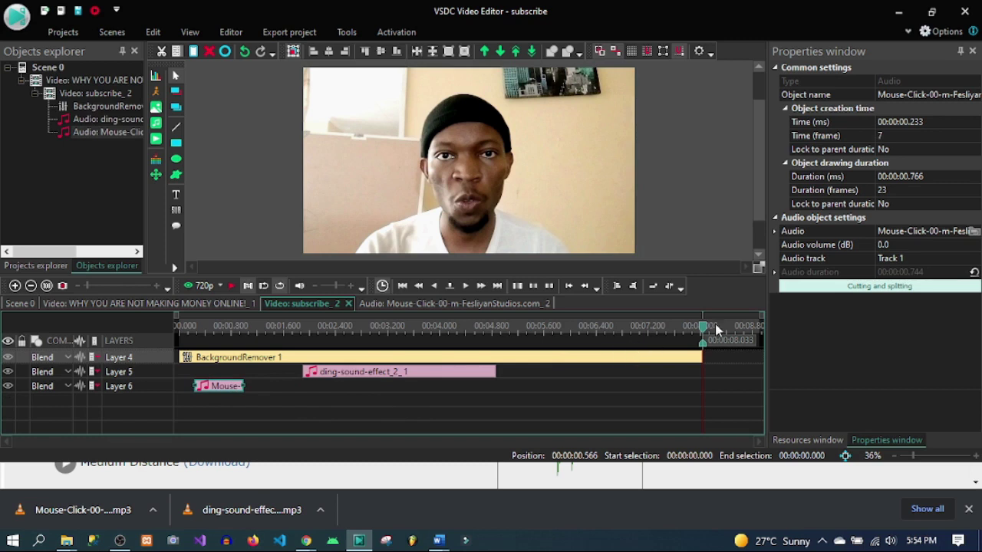
drag(704, 331, 138, 342)
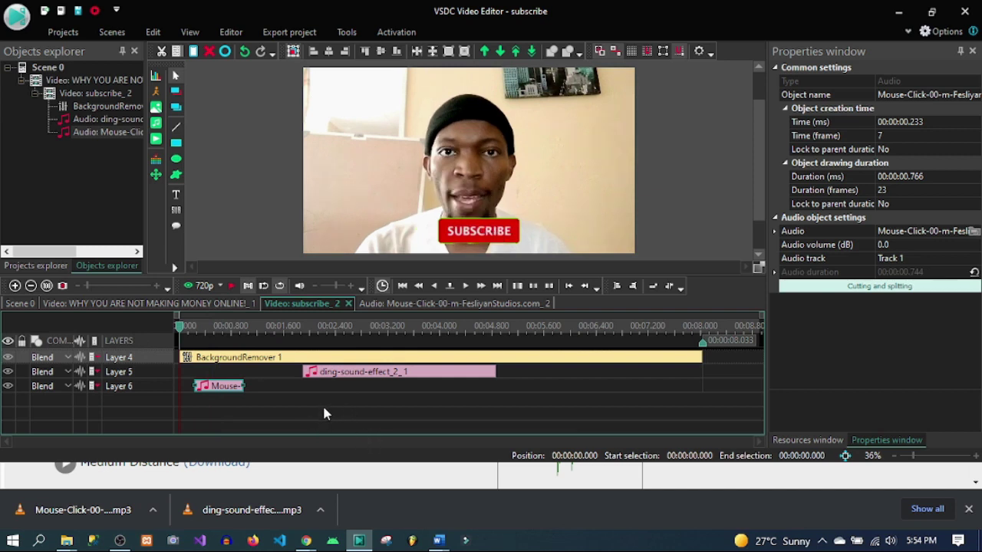
key(space)
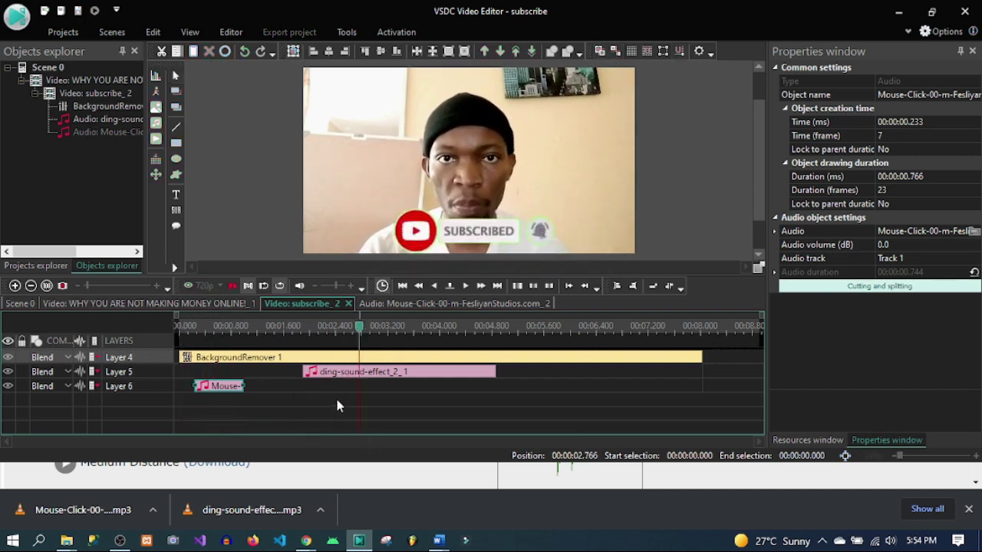
click(443, 328)
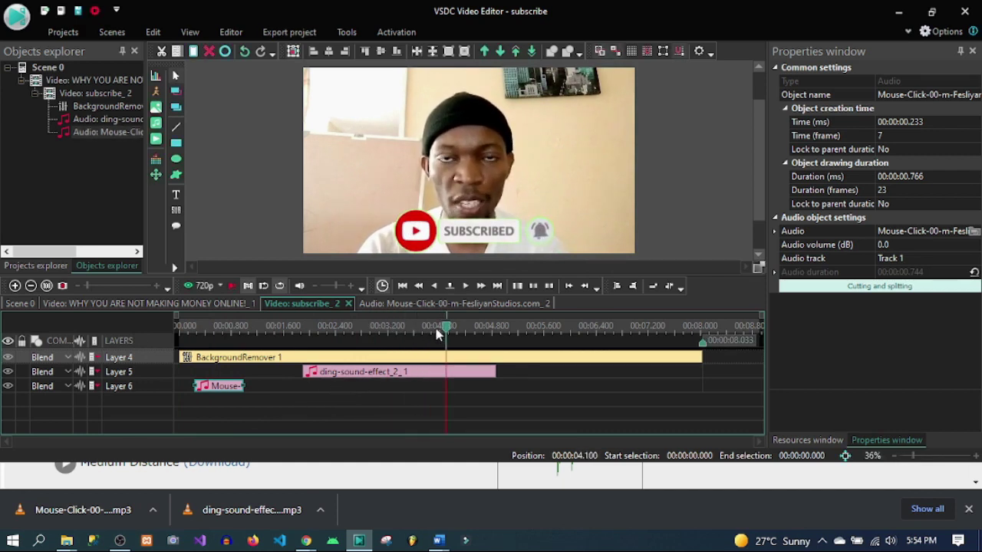
drag(443, 328, 178, 328)
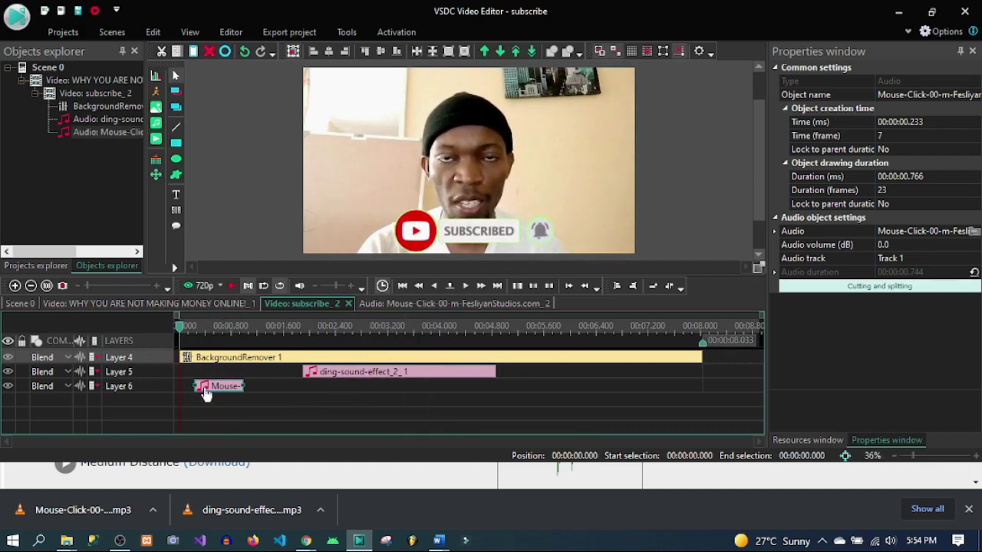
key(space)
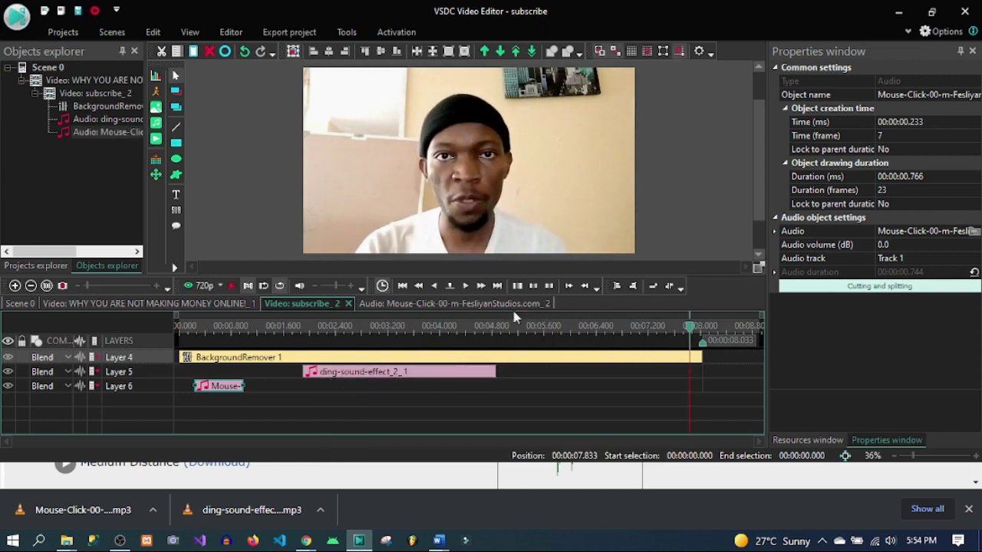
Step: Review the project's export settings and output format options without exporting, and return to the subscribe timeline
click(294, 35)
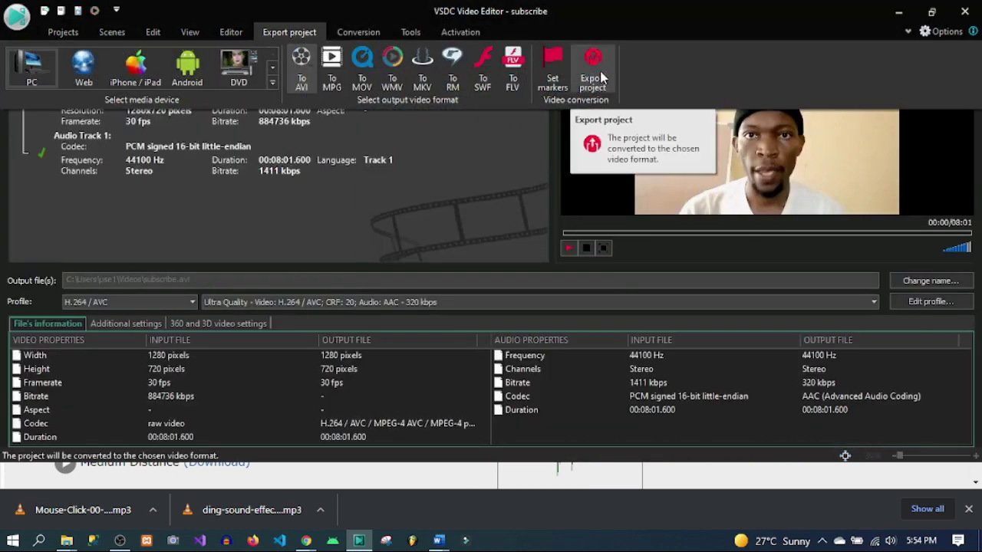
click(230, 33)
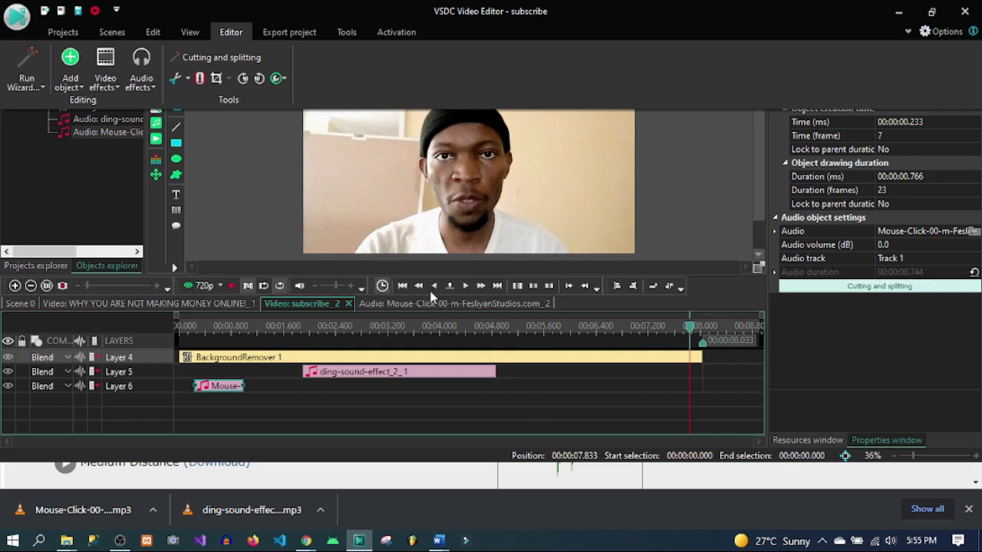
click(120, 540)
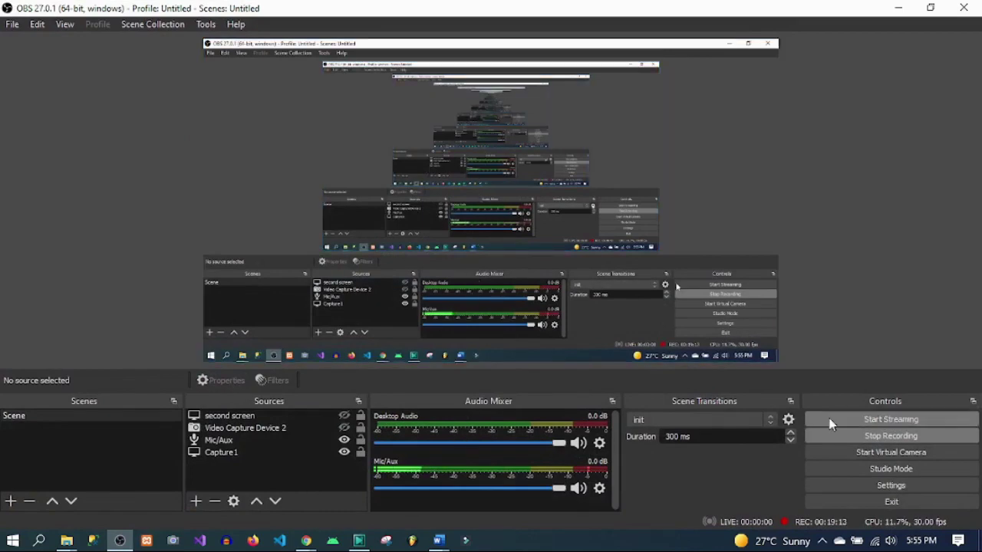